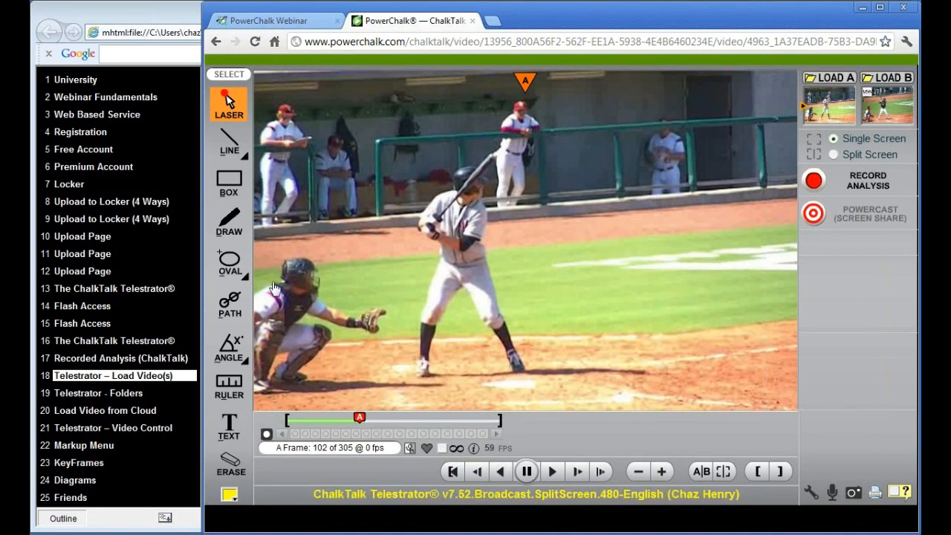
Circle the batter's hands with a yellow oval and point at his head and front foot with the laser pointer.
click(229, 262)
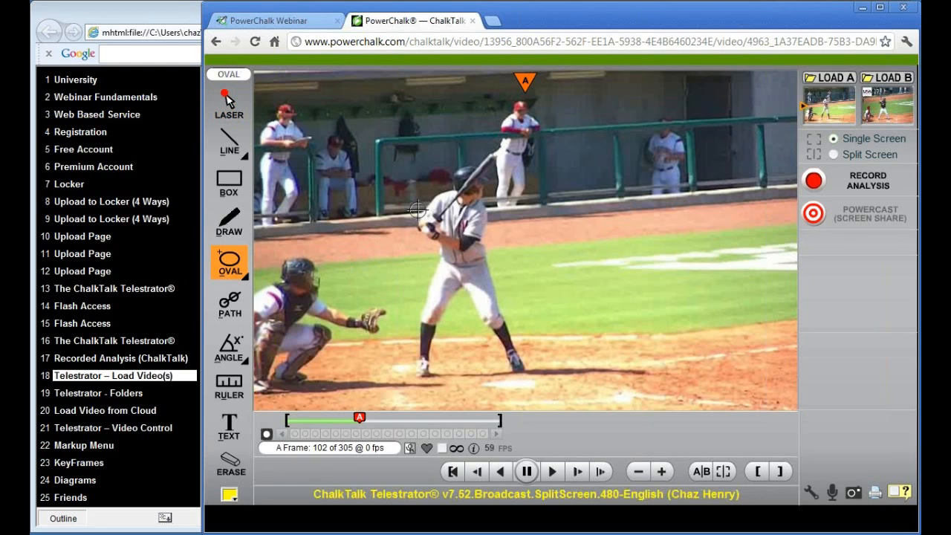
drag(418, 210, 445, 241)
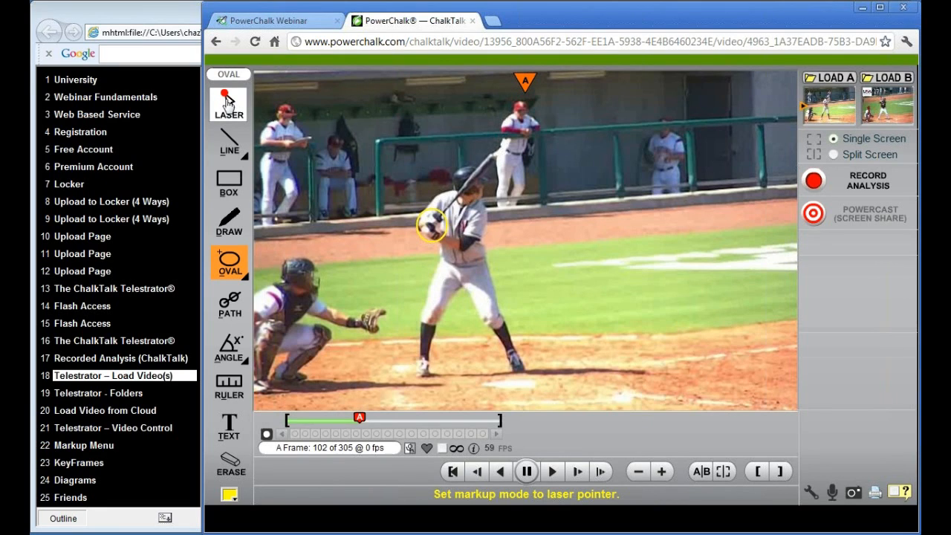
click(228, 100)
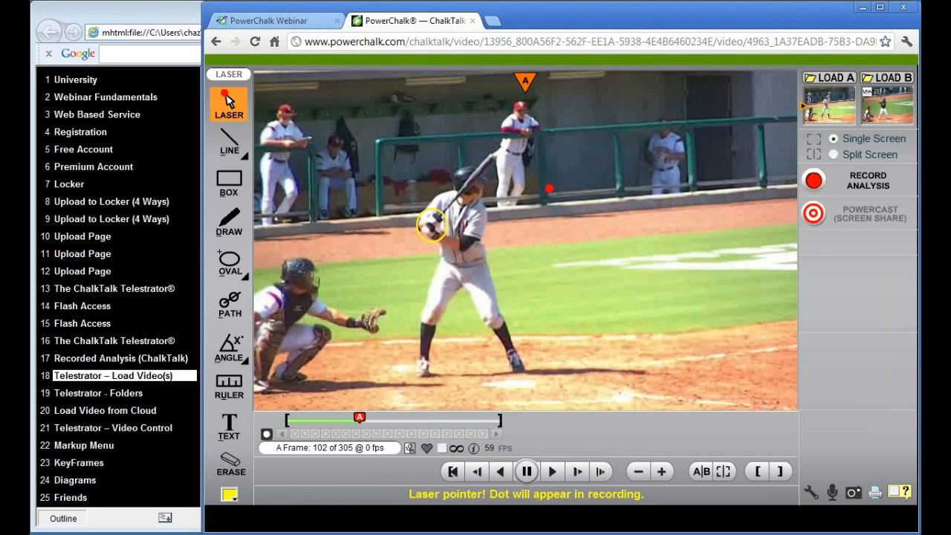
click(485, 188)
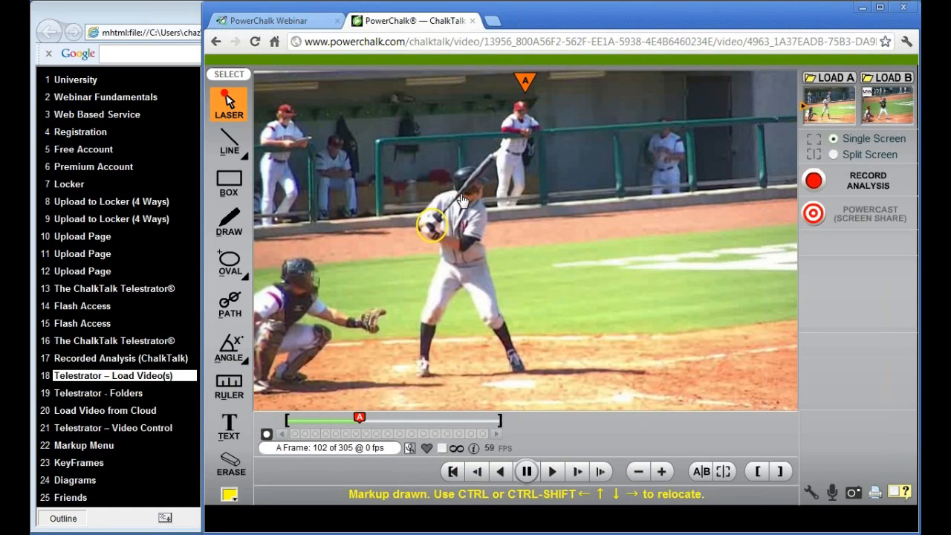
click(515, 364)
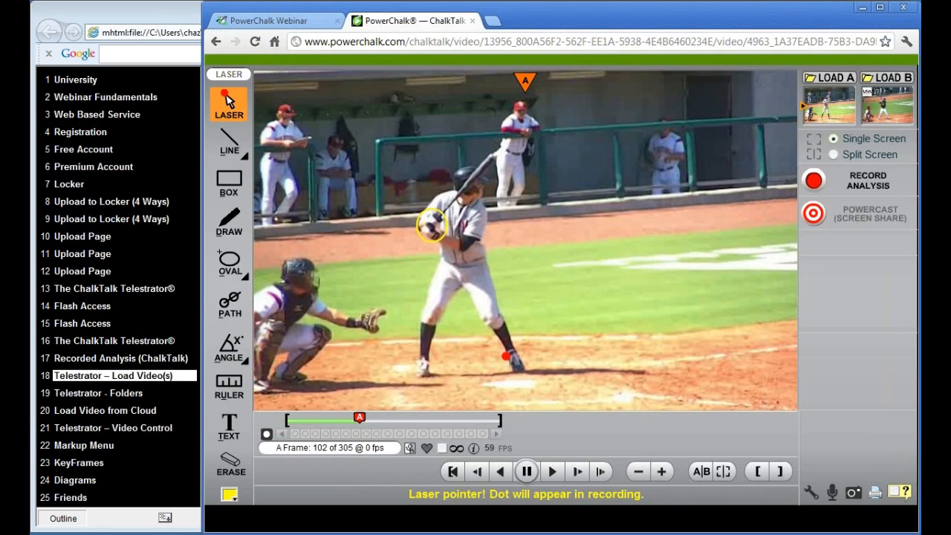
drag(519, 363, 518, 376)
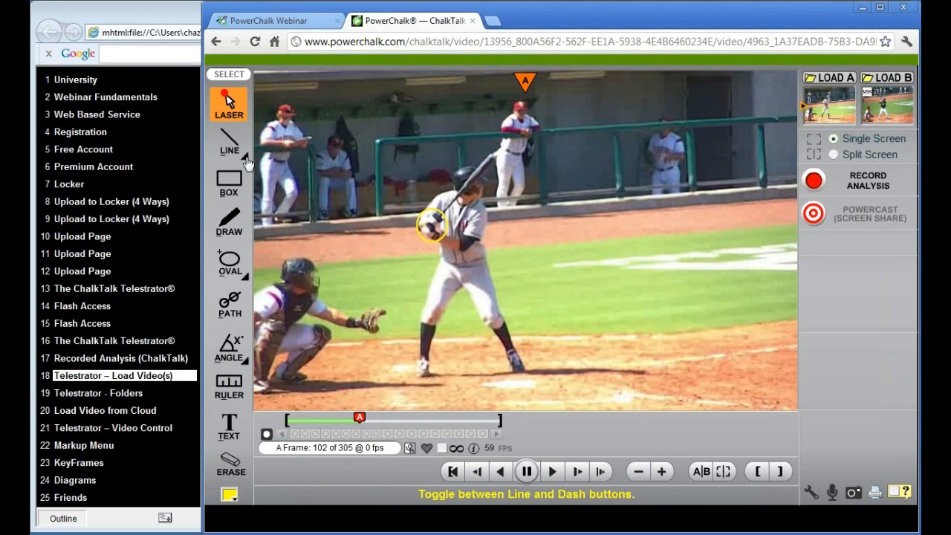
Draw a yellow line along the batter's back thigh and retrace it in red.
click(229, 142)
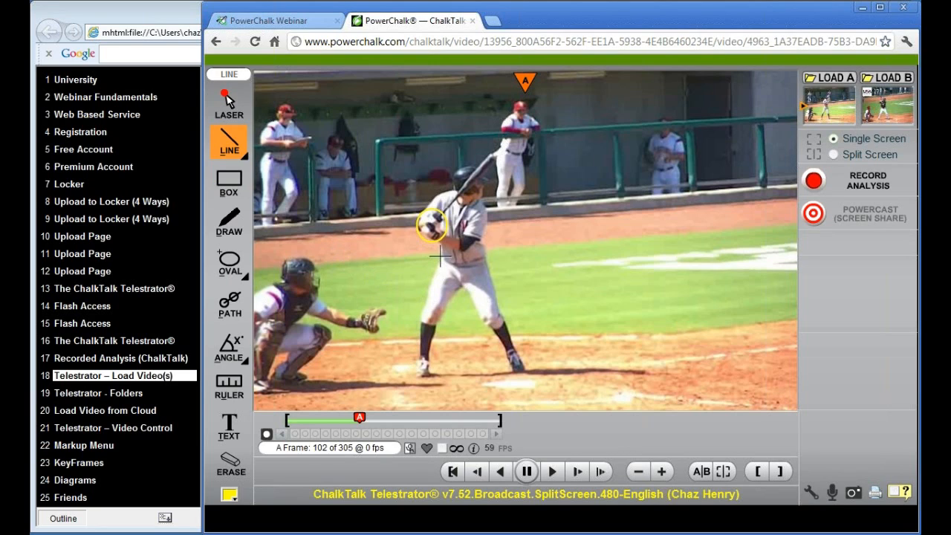
drag(440, 253, 425, 298)
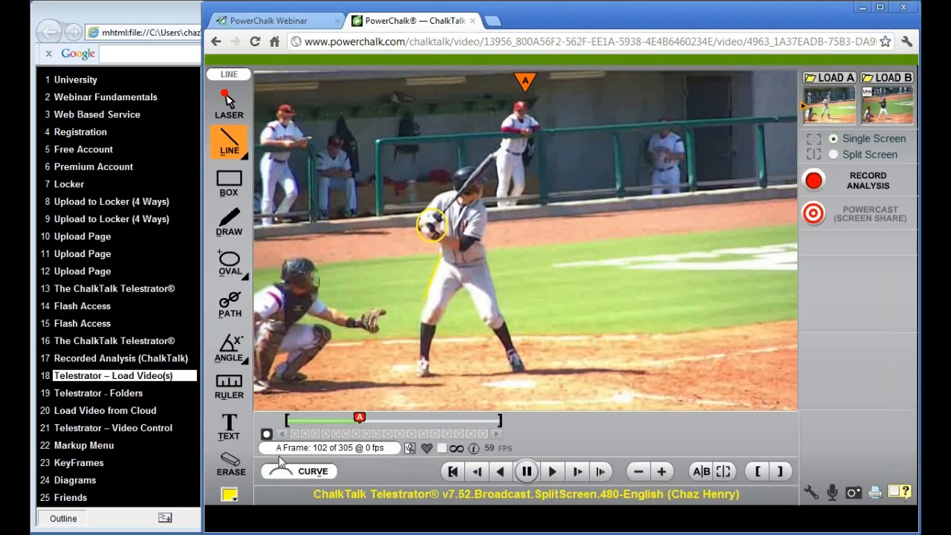
click(235, 502)
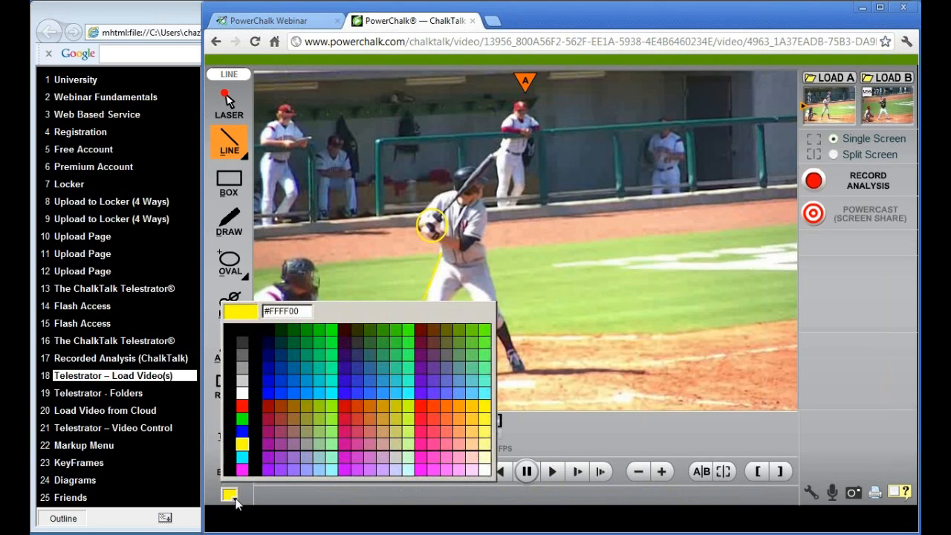
click(243, 407)
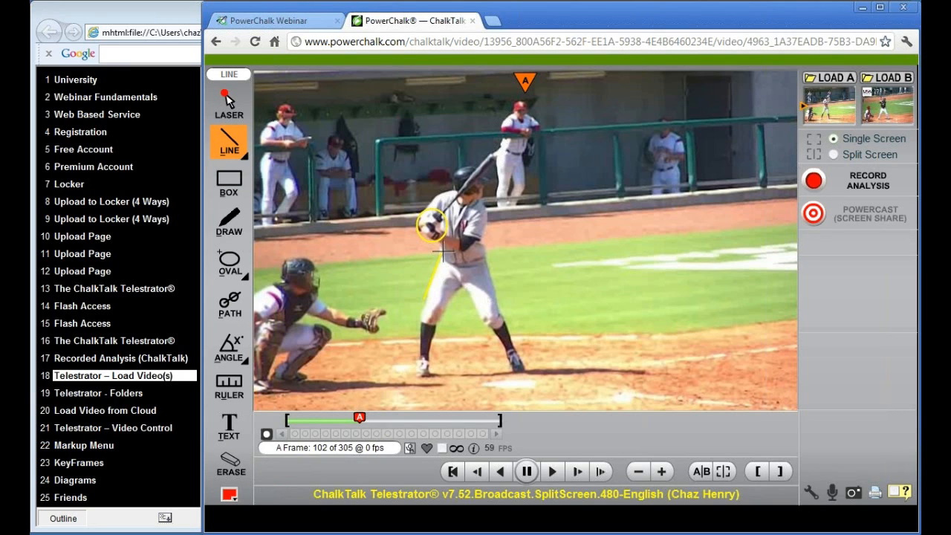
drag(442, 253, 441, 252)
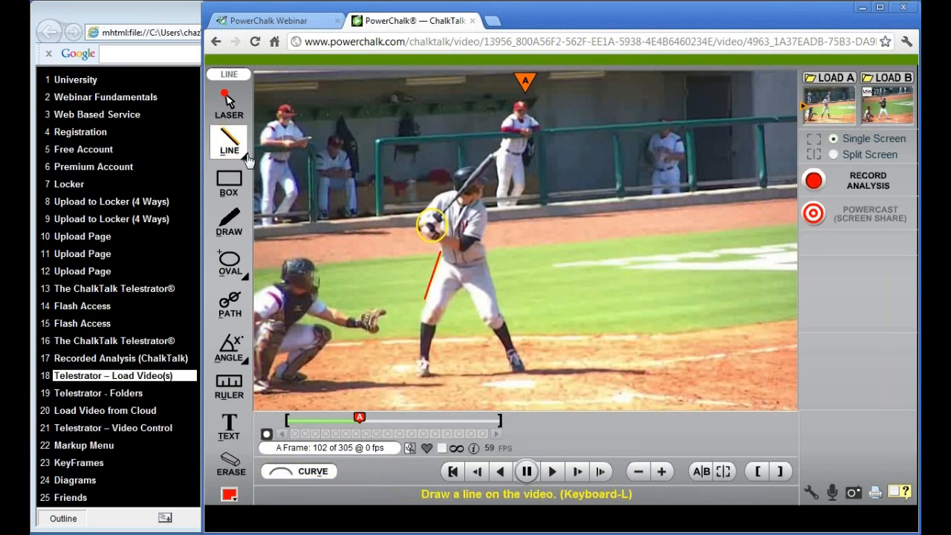
Draw a red sight line from the batter's eyes toward the field and a vertical line through his body.
drag(487, 186, 749, 201)
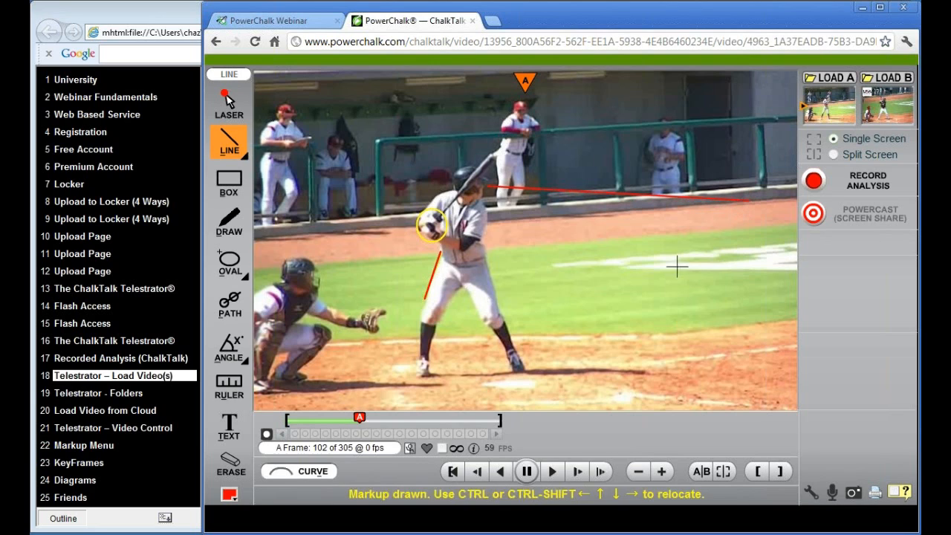
click(245, 162)
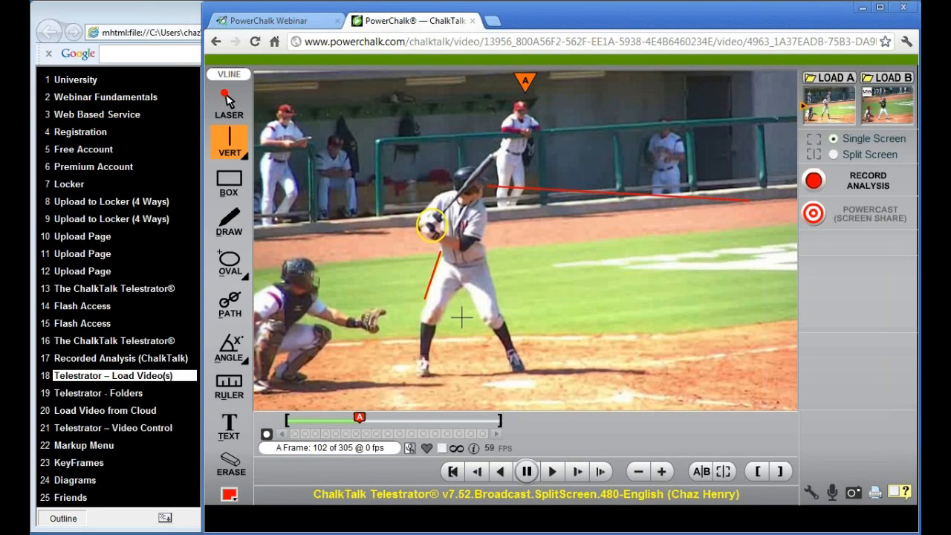
mouse_move(462, 319)
mouse_down()
mouse_move(461, 163)
mouse_move(314, 131)
mouse_move(363, 145)
mouse_move(359, 156)
mouse_move(316, 130)
mouse_up()
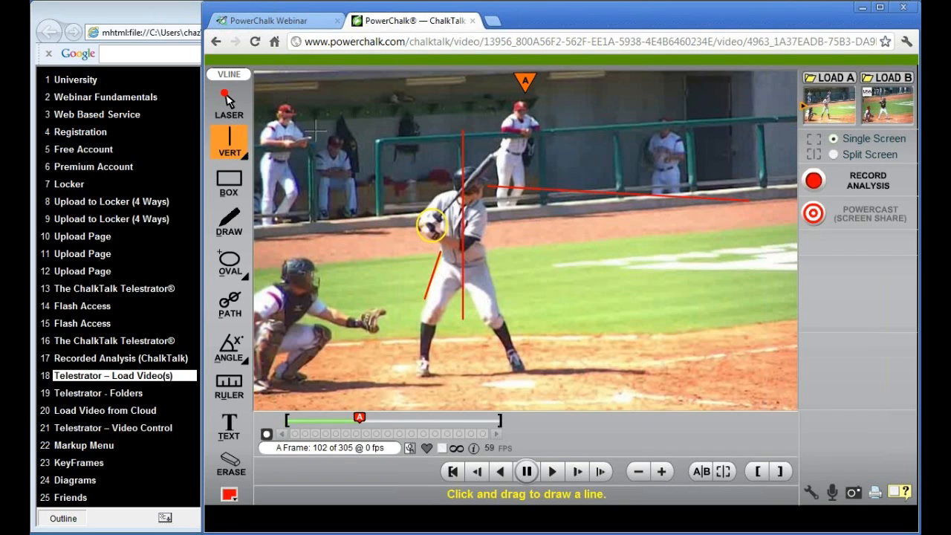
mouse_move(315, 131)
mouse_down()
mouse_move(324, 103)
mouse_move(324, 145)
mouse_move(325, 128)
mouse_up()
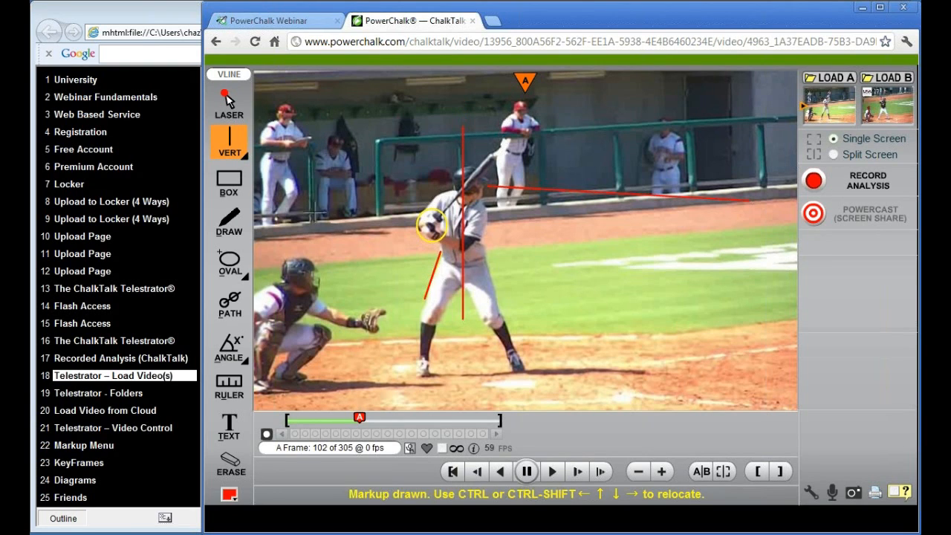
Draw a red horizontal line at the batter's knee height, from the catcher's mitt across the field.
click(245, 157)
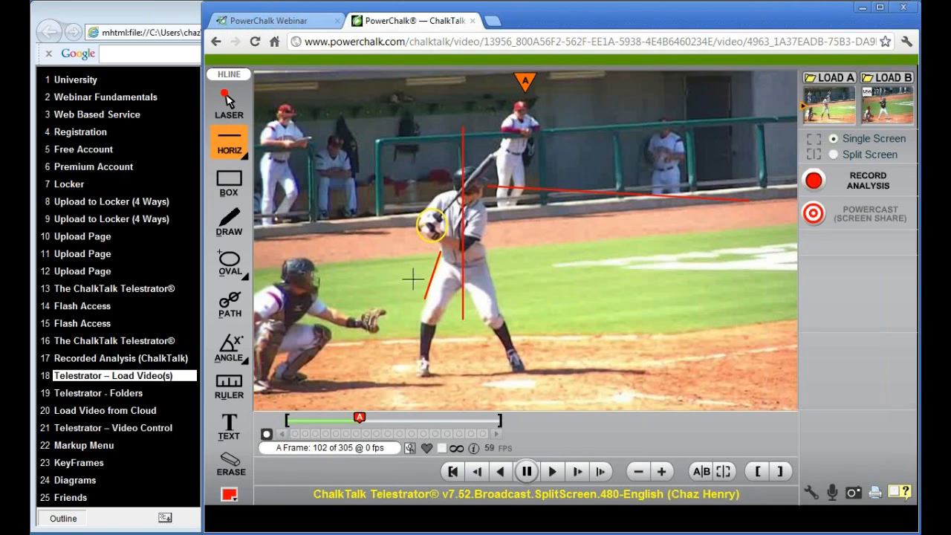
drag(368, 326, 721, 327)
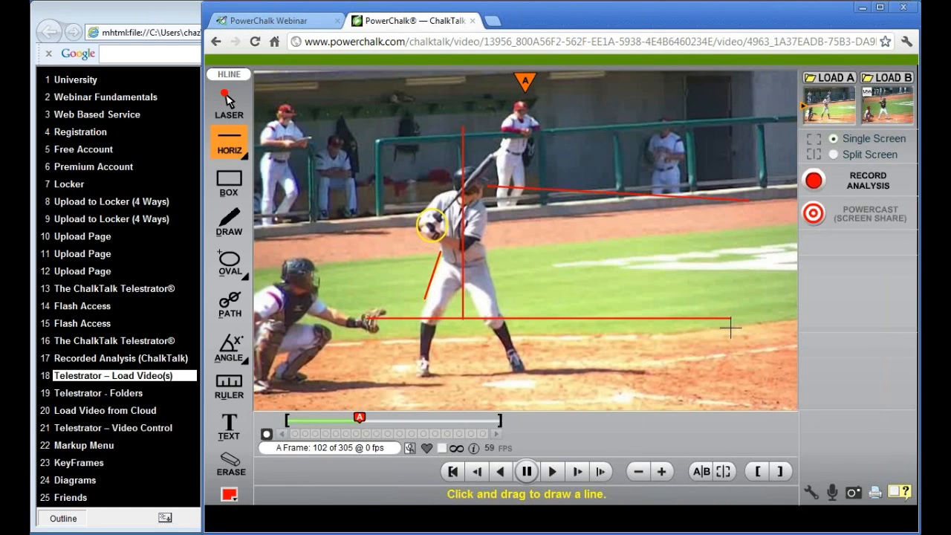
drag(730, 327, 731, 326)
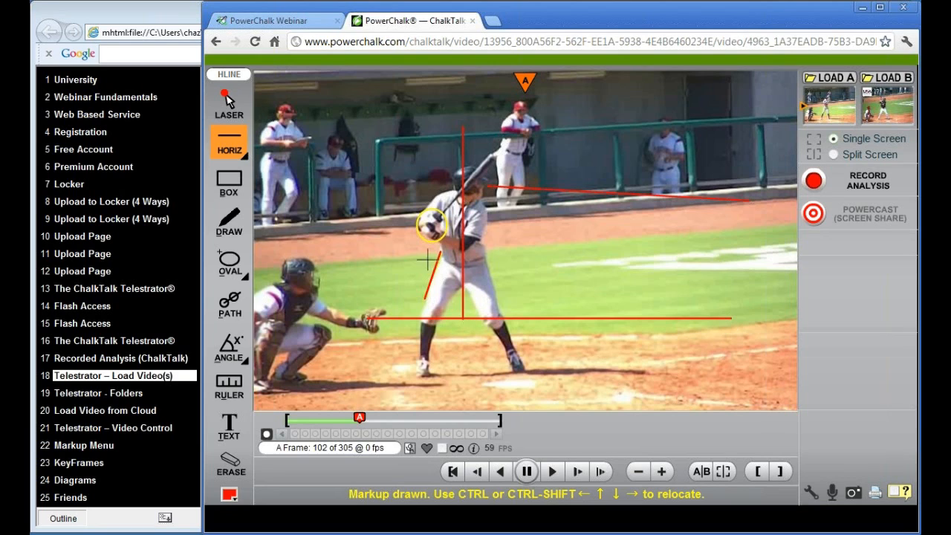
Draw a red dashed line along the batter's front thigh.
click(245, 162)
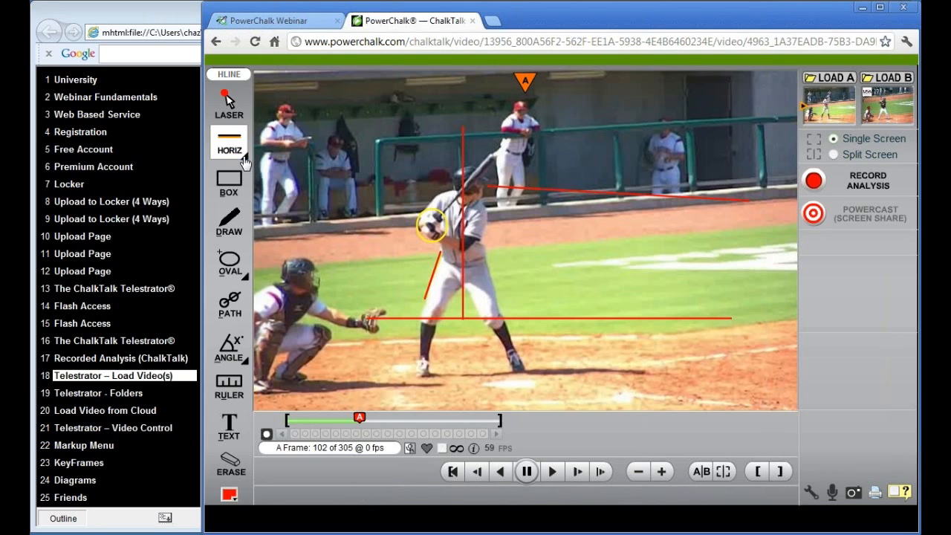
click(245, 161)
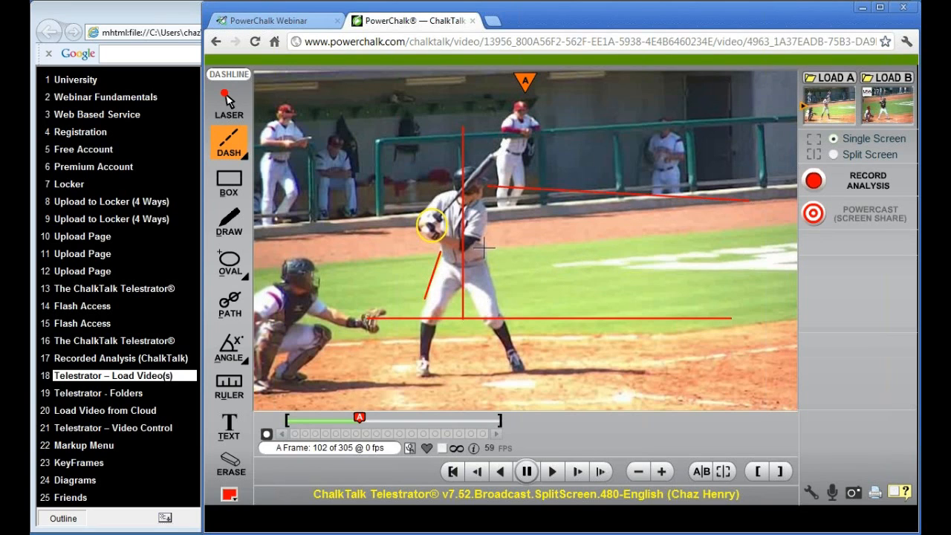
drag(484, 247, 499, 303)
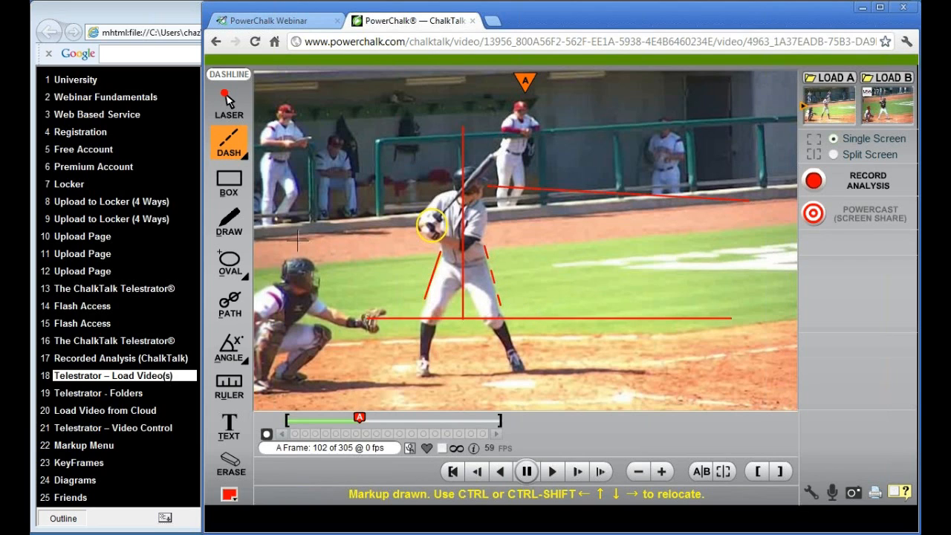
Draw three nested red boxes around the player standing alone behind the dugout railing.
click(230, 186)
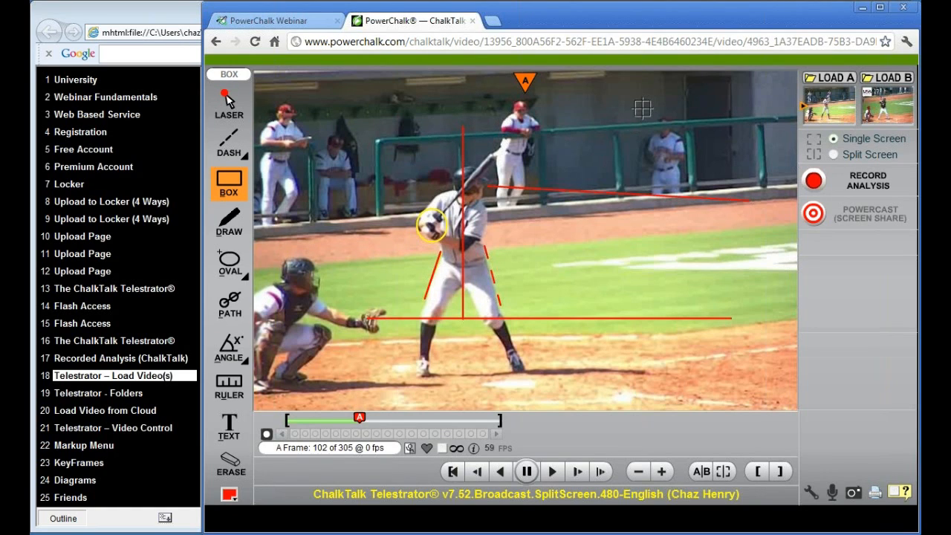
mouse_move(642, 109)
mouse_down()
mouse_move(670, 137)
mouse_move(688, 204)
mouse_move(676, 210)
mouse_move(697, 213)
mouse_move(687, 218)
mouse_up()
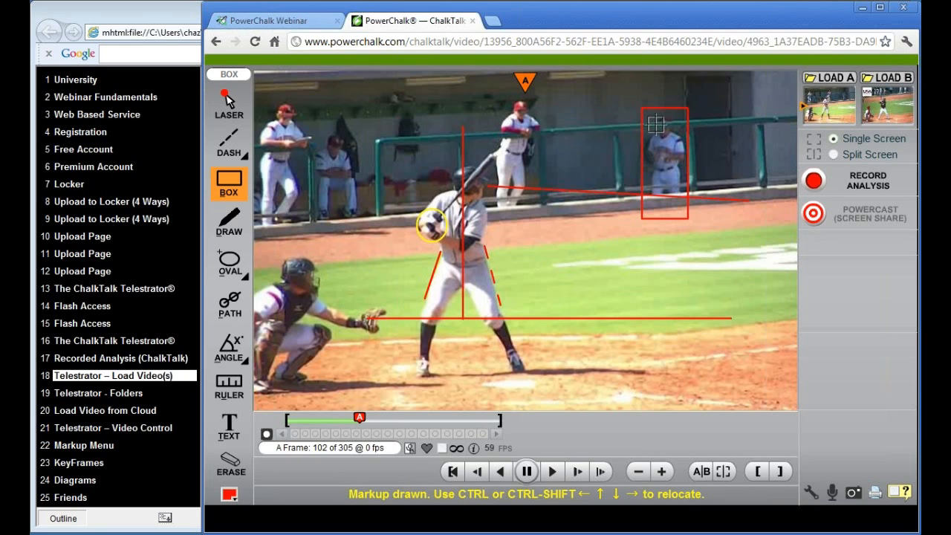
mouse_move(627, 94)
mouse_down()
mouse_move(676, 167)
mouse_move(699, 234)
mouse_up()
mouse_move(613, 81)
mouse_down()
mouse_move(712, 204)
mouse_move(716, 256)
mouse_move(715, 248)
mouse_up()
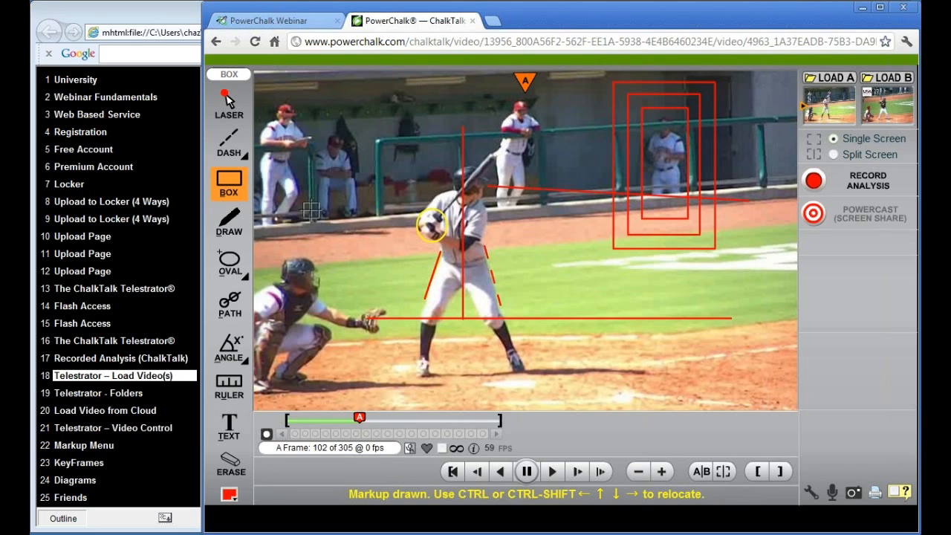
Erase the three boxes one at a time and clear all remaining markups from the video.
click(235, 470)
click(276, 475)
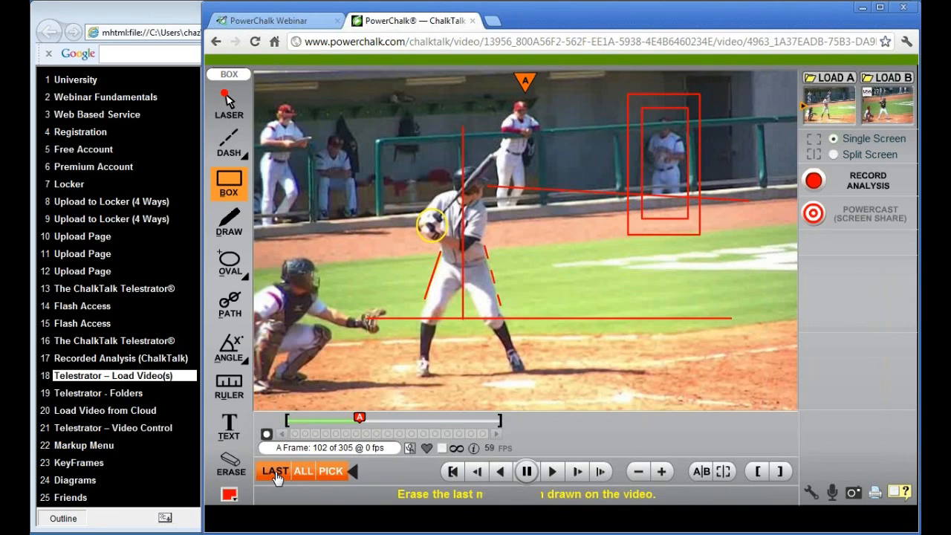
click(275, 476)
click(269, 474)
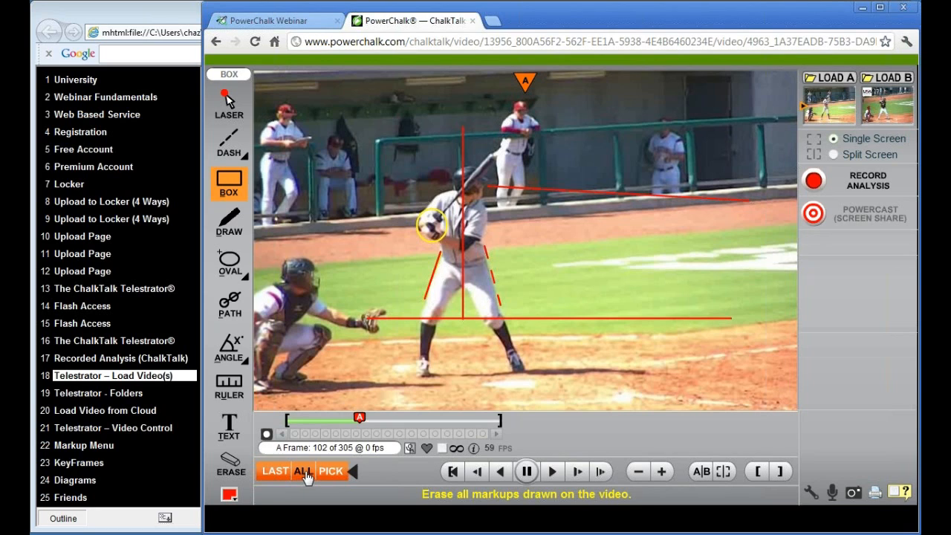
click(303, 472)
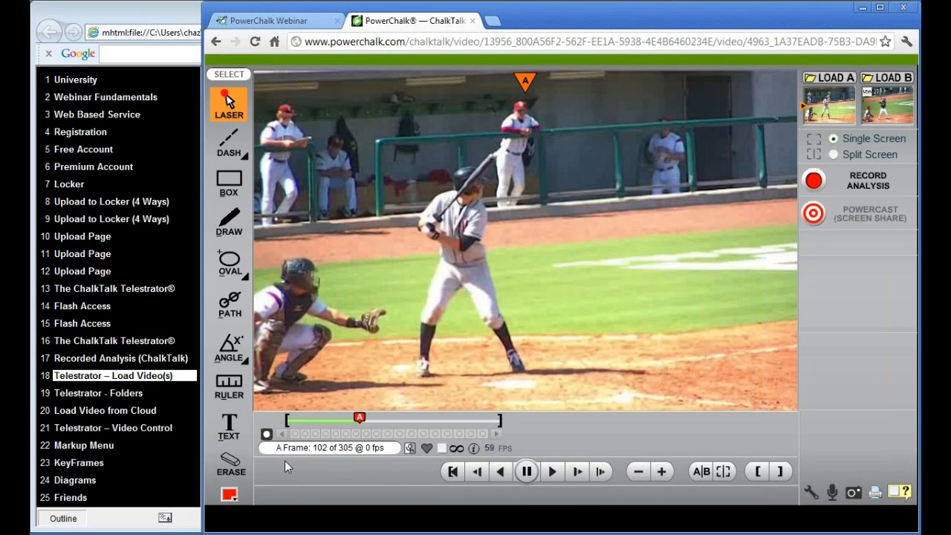
Circle the batter's hands and both feet freehand in red and trace a line along the bat.
click(230, 231)
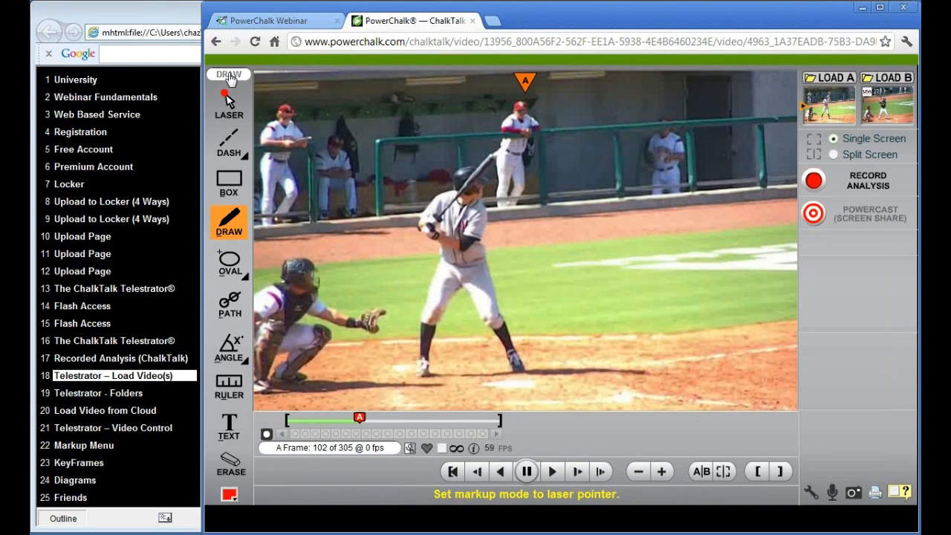
mouse_move(450, 226)
mouse_down()
mouse_move(414, 213)
mouse_move(426, 245)
mouse_up()
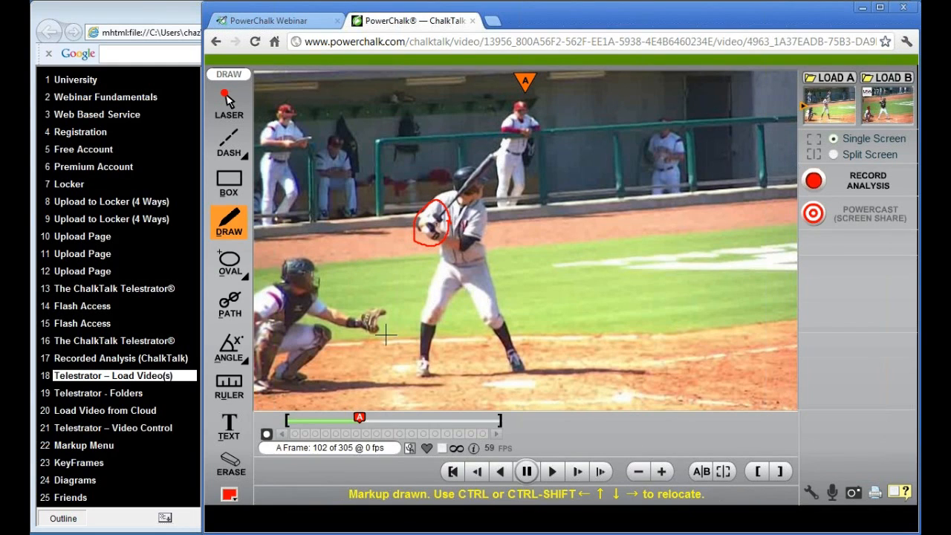
mouse_move(431, 355)
mouse_down()
mouse_move(401, 353)
mouse_move(443, 382)
mouse_move(438, 351)
mouse_up()
mouse_move(499, 353)
mouse_down()
mouse_move(544, 373)
mouse_move(496, 349)
mouse_move(500, 356)
mouse_up()
drag(434, 219, 493, 156)
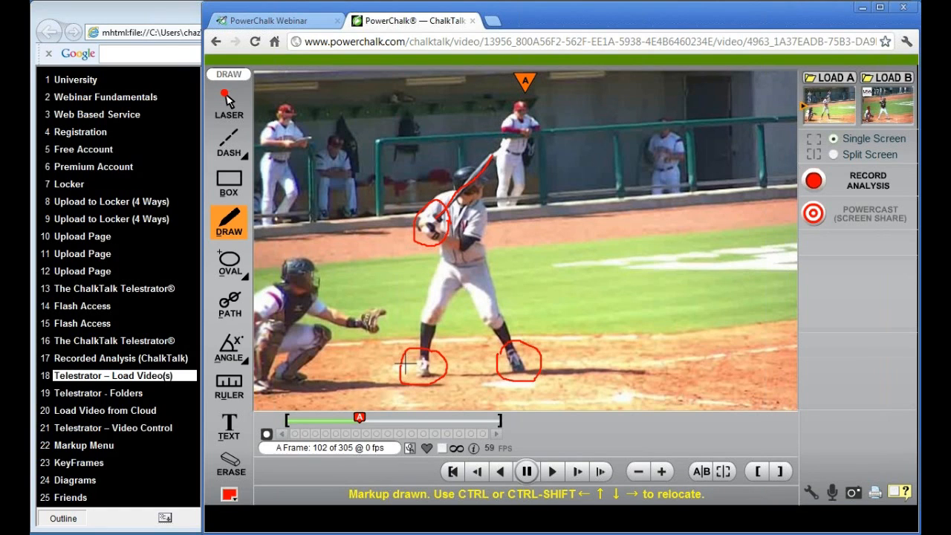
Circle the catcher's mitt freehand and draw sight arrows from the catcher's and the batter's eyes.
mouse_move(400, 309)
mouse_down()
mouse_move(366, 334)
mouse_move(392, 313)
mouse_up()
mouse_move(306, 273)
mouse_down()
mouse_move(394, 278)
mouse_move(377, 285)
mouse_up()
mouse_move(483, 182)
mouse_down()
mouse_move(632, 197)
mouse_move(616, 200)
mouse_up()
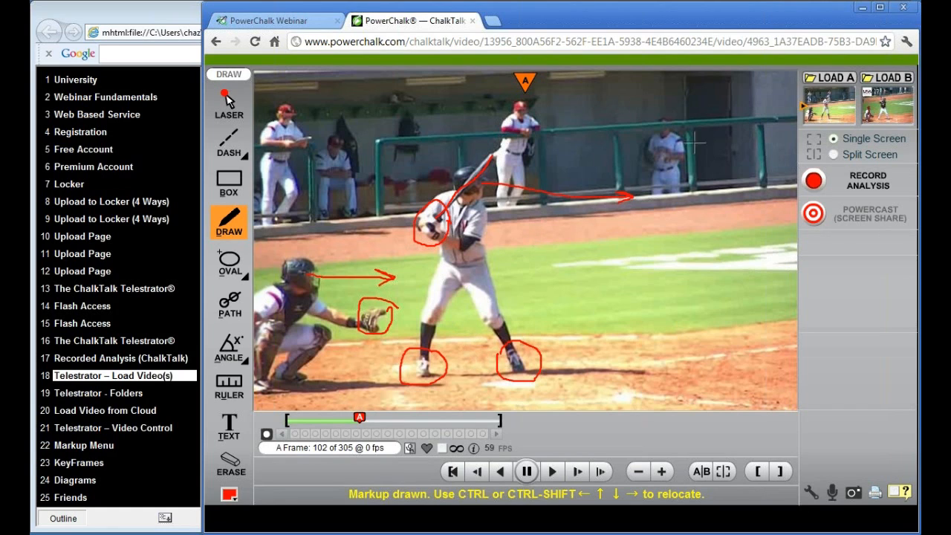
Trace a freehand red outline around the player standing alone behind the dugout railing.
drag(678, 113, 648, 130)
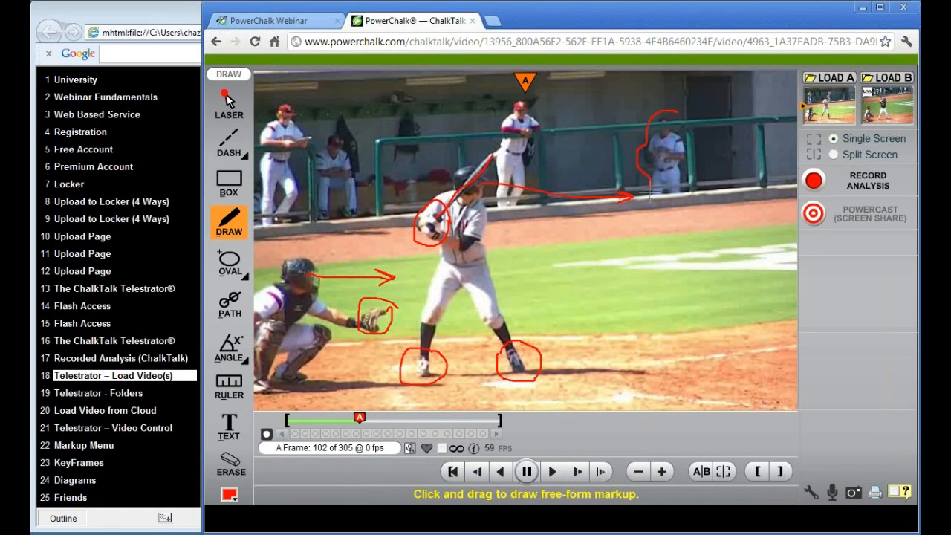
mouse_move(650, 195)
mouse_down()
mouse_move(685, 201)
mouse_move(697, 141)
mouse_move(676, 113)
mouse_up()
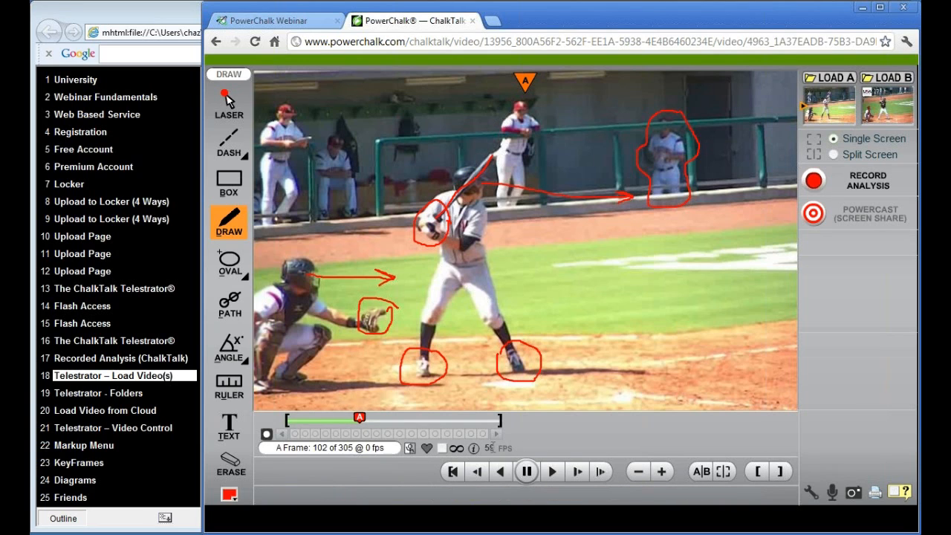
Advance the video to frame 135 and point at the catcher's mitt with the laser pointer.
drag(360, 421, 383, 421)
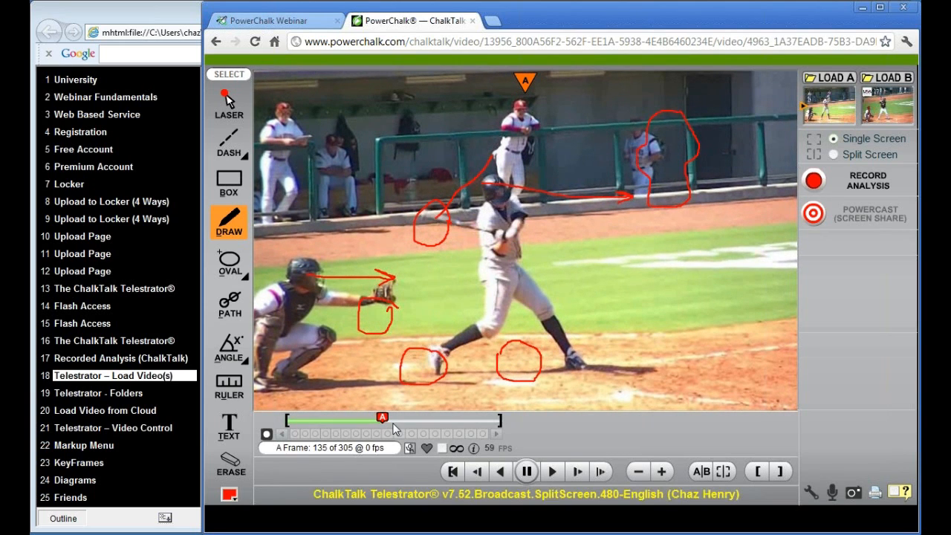
scroll(396, 430, down, 1)
scroll(398, 430, up, 1)
click(376, 314)
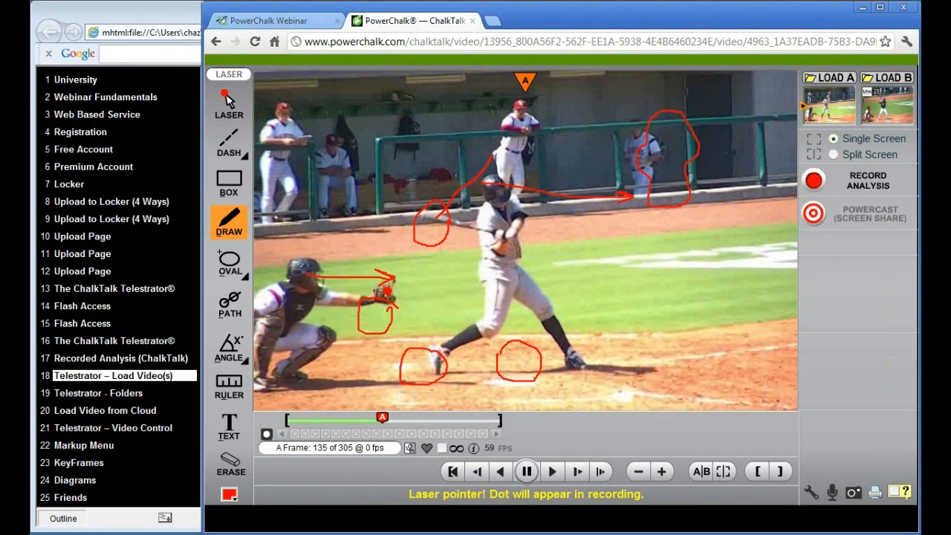
Set the video to frame 130, circle the batter's landed front foot freehand, and draw an arrow to it from the earlier foot circle.
drag(396, 287, 398, 291)
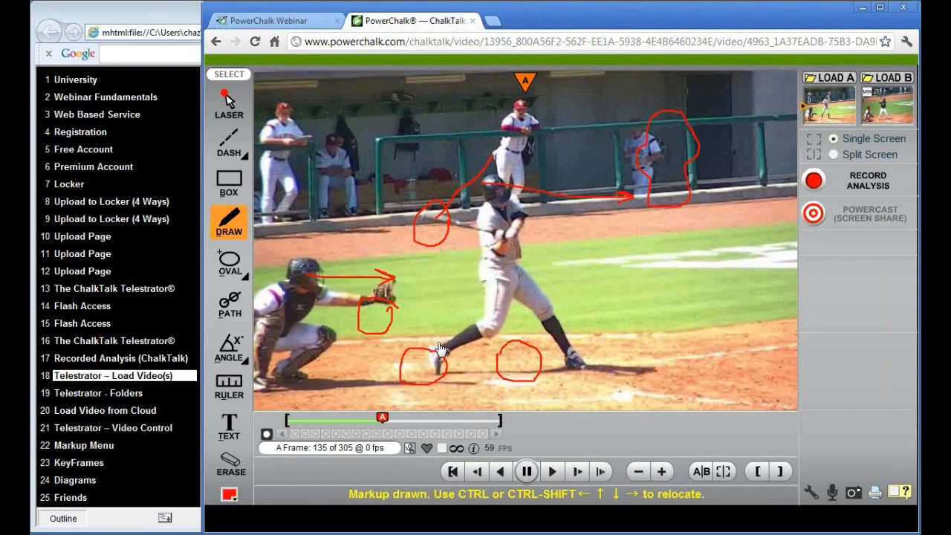
scroll(429, 405, down, 5)
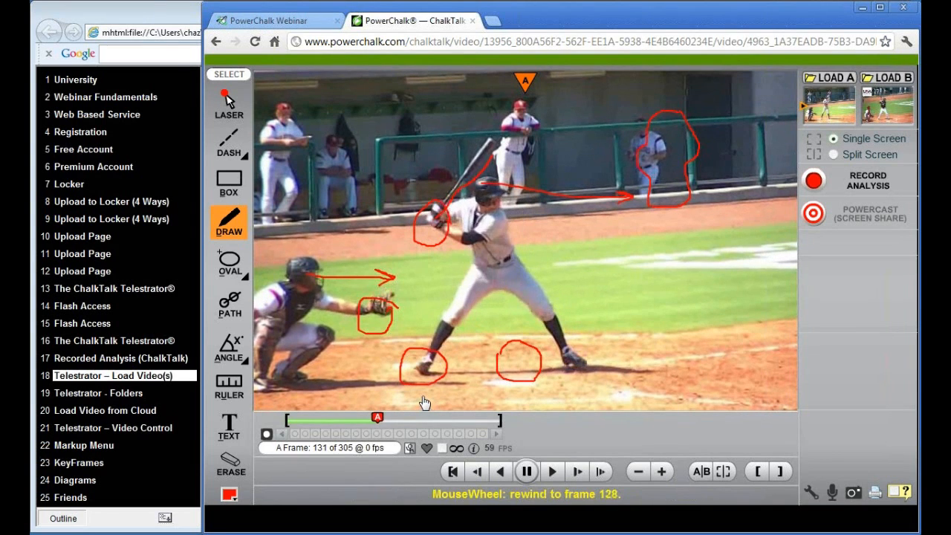
scroll(420, 402, down, 5)
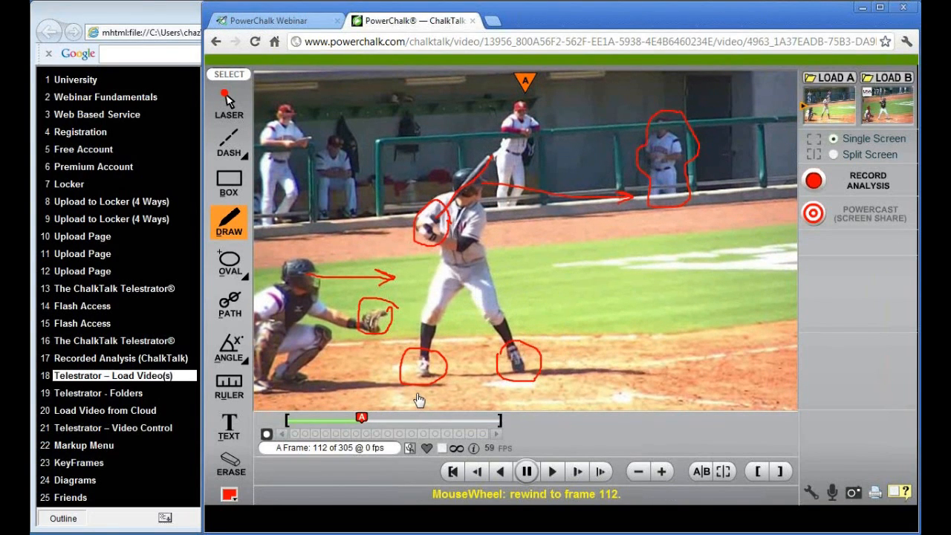
scroll(418, 400, up, 1)
scroll(418, 401, up, 6)
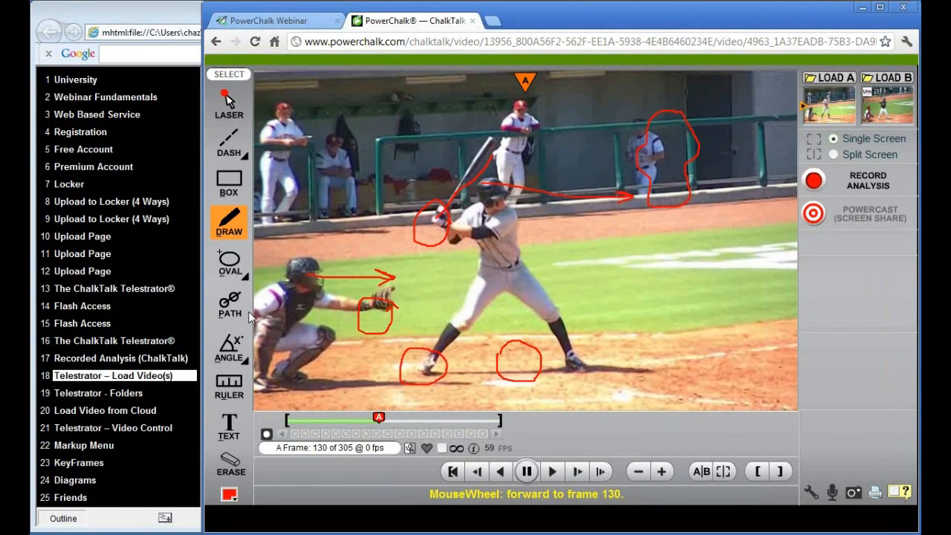
click(231, 241)
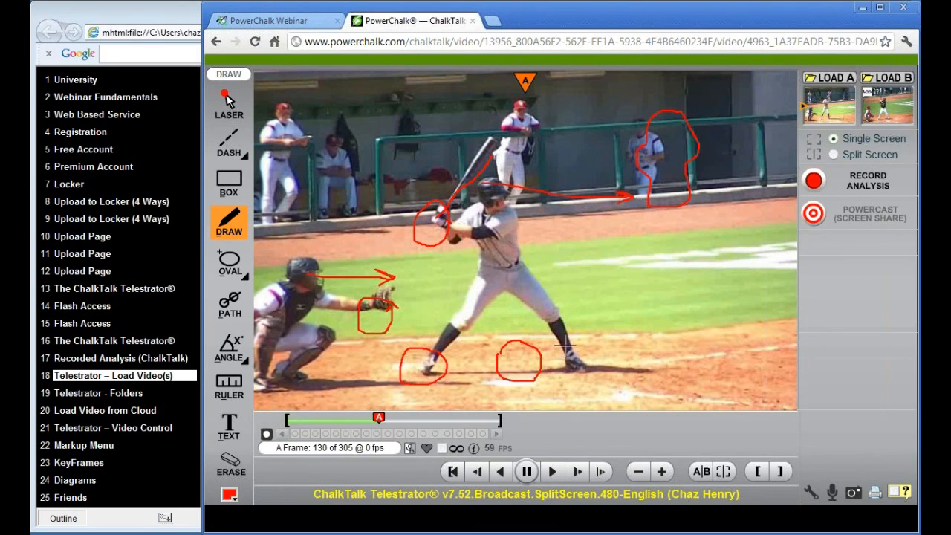
mouse_move(566, 345)
mouse_down()
mouse_move(561, 378)
mouse_move(593, 379)
mouse_move(597, 355)
mouse_move(571, 346)
mouse_up()
drag(520, 361, 571, 362)
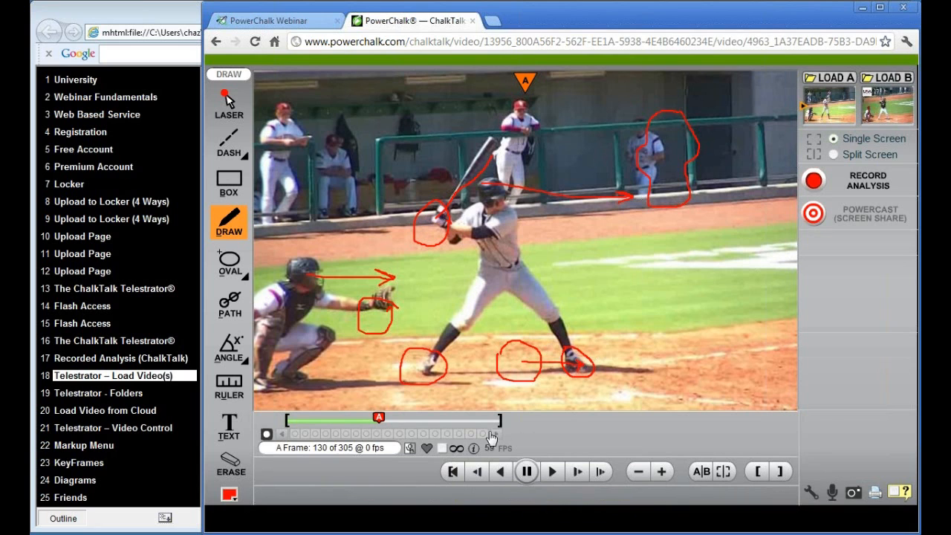
Rewind the video to frame 111 and draw a red box around the batter's head.
scroll(456, 340, up, 1)
scroll(456, 340, up, 19)
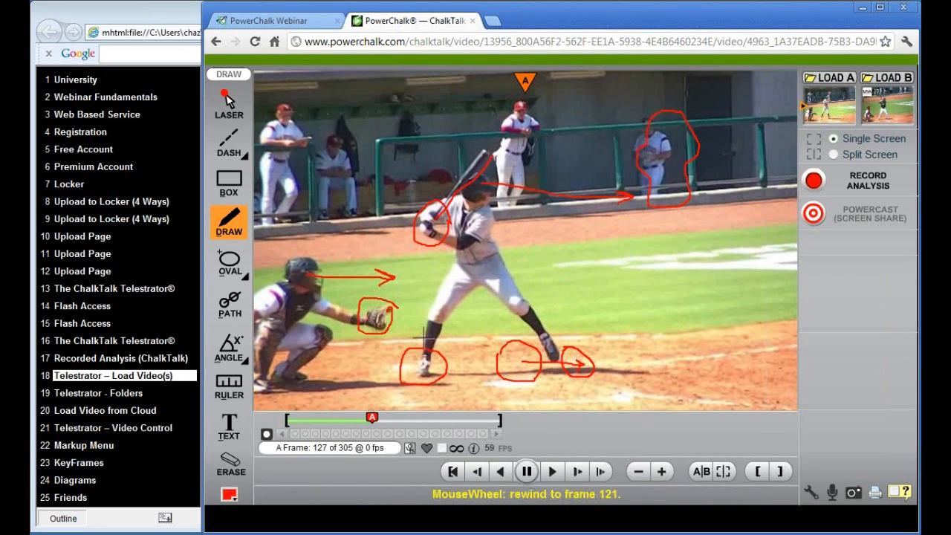
scroll(405, 338, up, 7)
scroll(404, 339, down, 8)
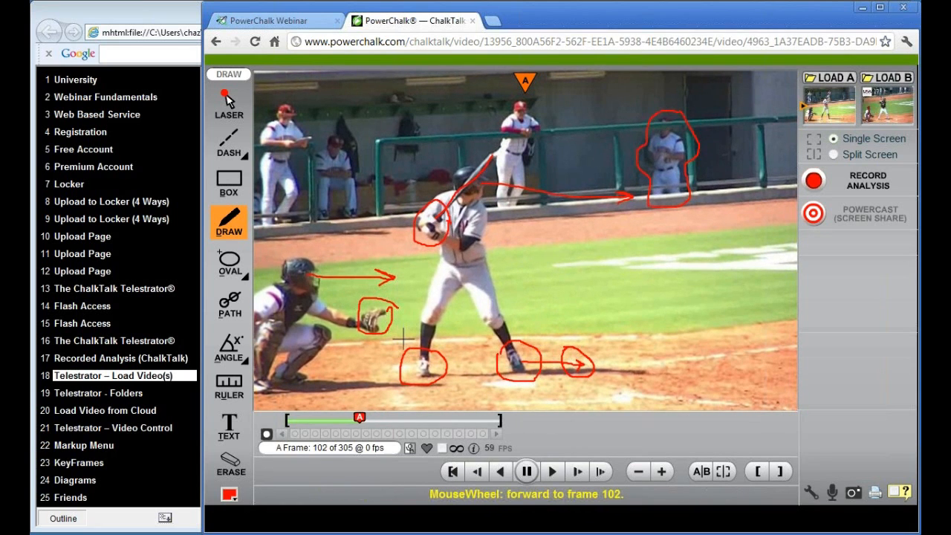
scroll(402, 339, down, 4)
scroll(402, 340, up, 6)
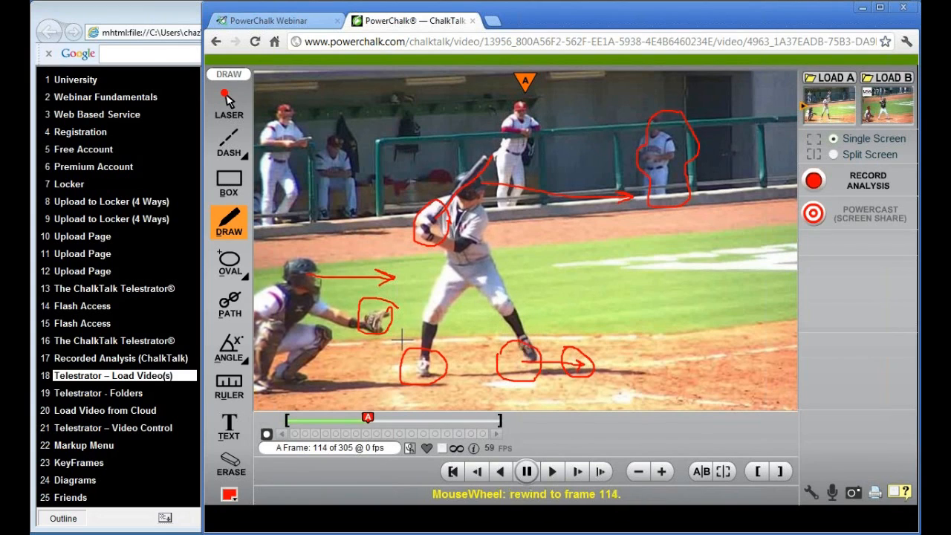
scroll(401, 340, down, 2)
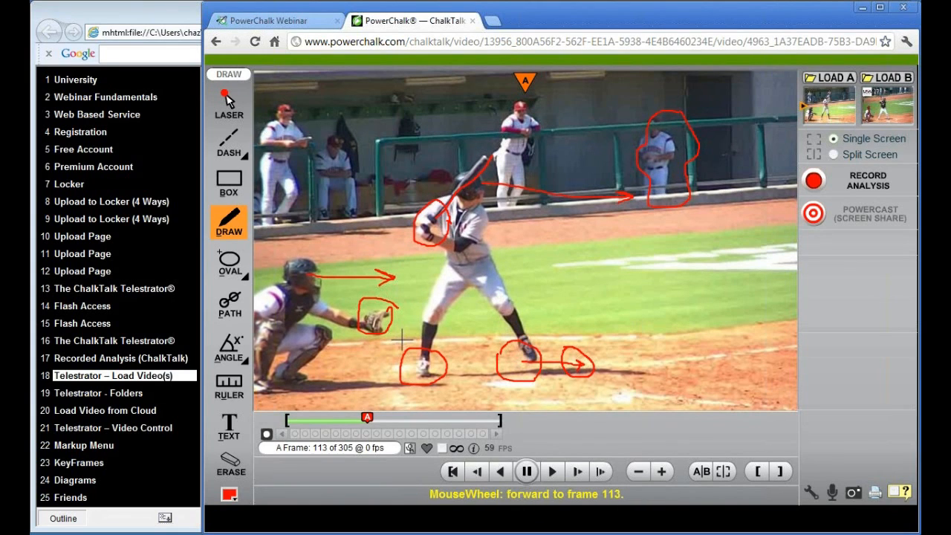
scroll(402, 340, up, 2)
click(232, 185)
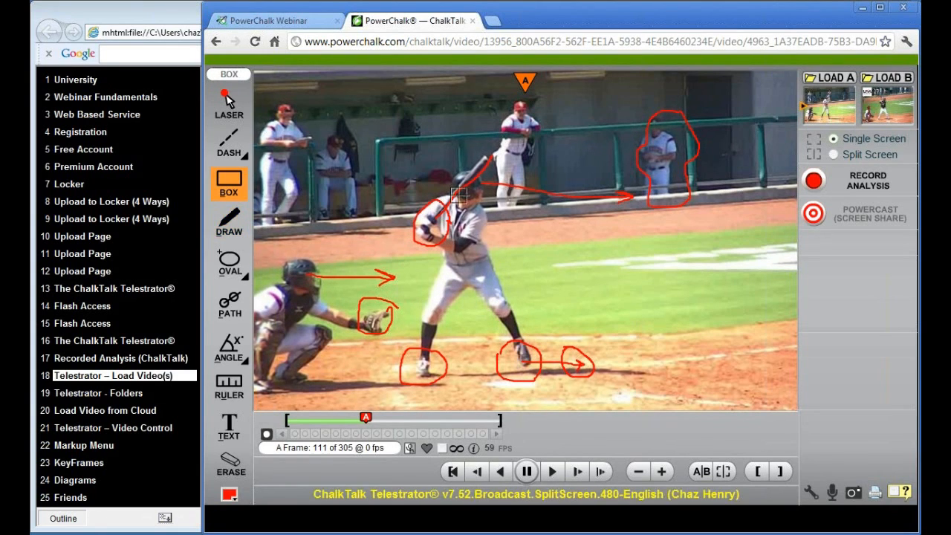
drag(453, 172, 485, 206)
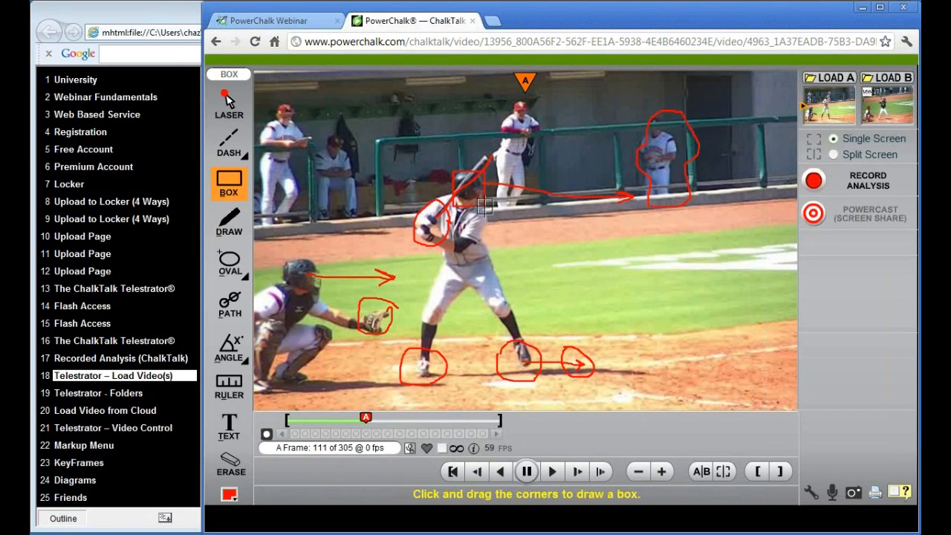
Advance the video to frame 131 and draw a second red box around the batter's head.
scroll(435, 321, down, 14)
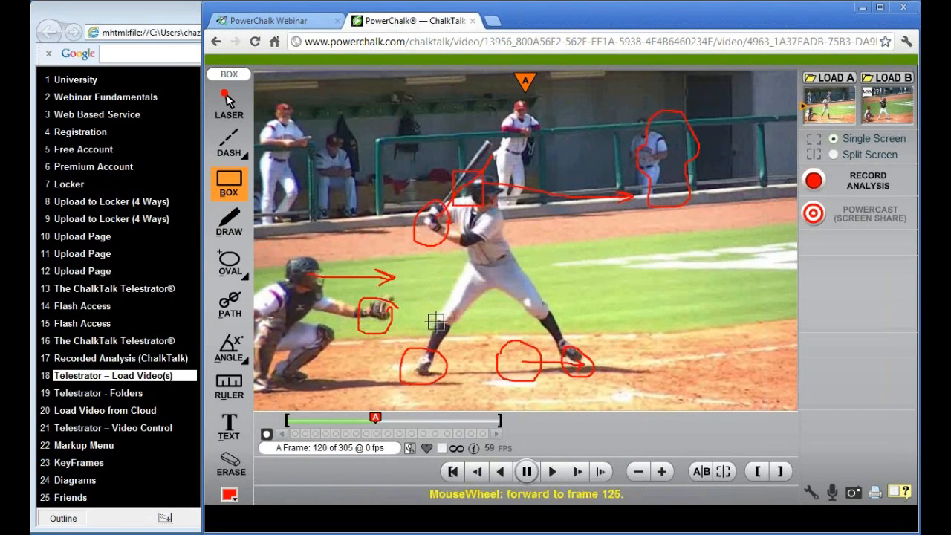
scroll(433, 321, down, 6)
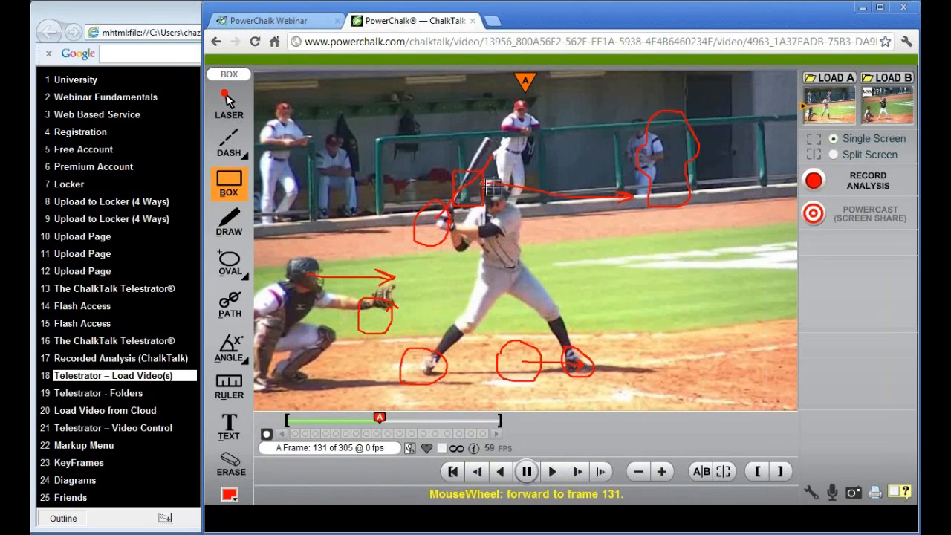
drag(481, 178, 509, 214)
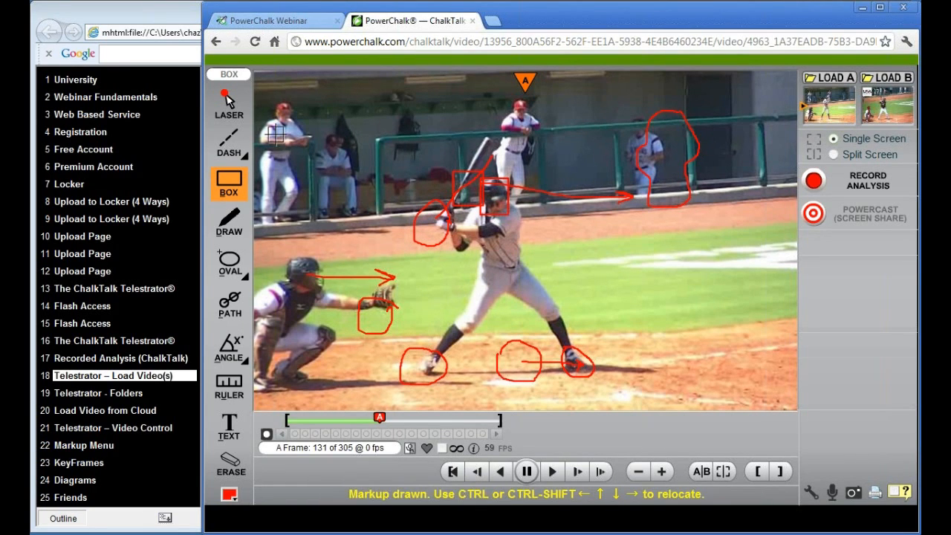
Switch the dashed line tool to a solid line and draw it from the batter's front foot up to the head.
click(242, 153)
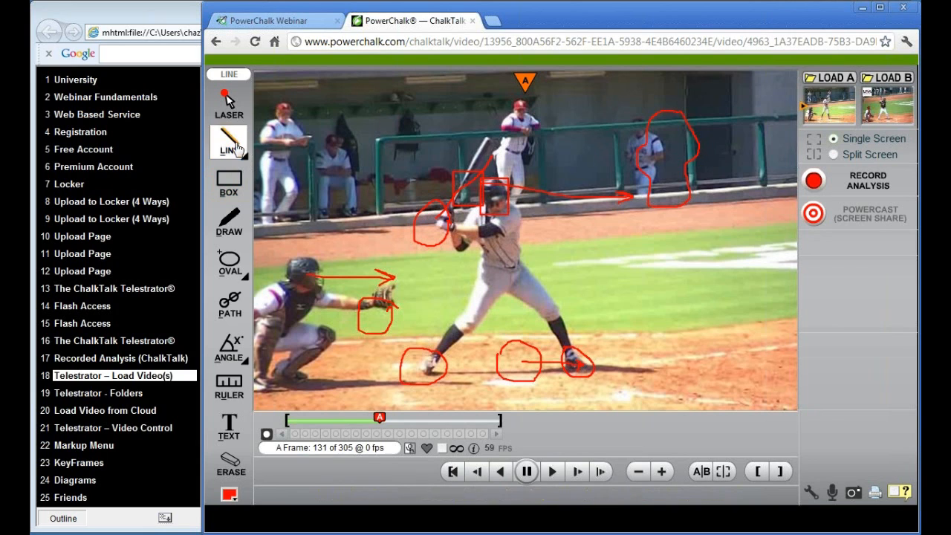
scroll(547, 384, down, 2)
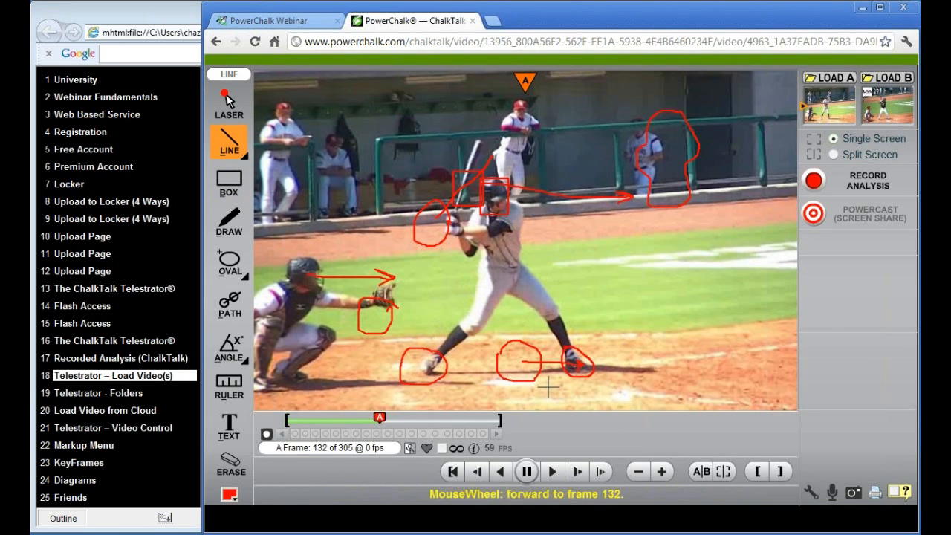
scroll(545, 387, up, 2)
scroll(545, 387, down, 2)
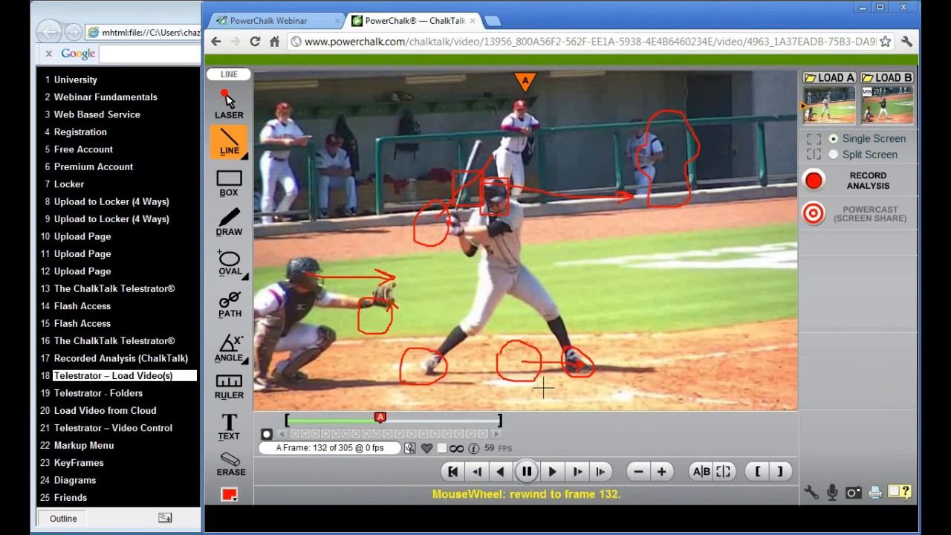
scroll(543, 387, up, 3)
drag(577, 371, 486, 183)
Scrub the swing back and forth through frames 112 to 141, comparing the batter's head and front leg with the drawn markup, ending at frame 132.
scroll(510, 276, down, 9)
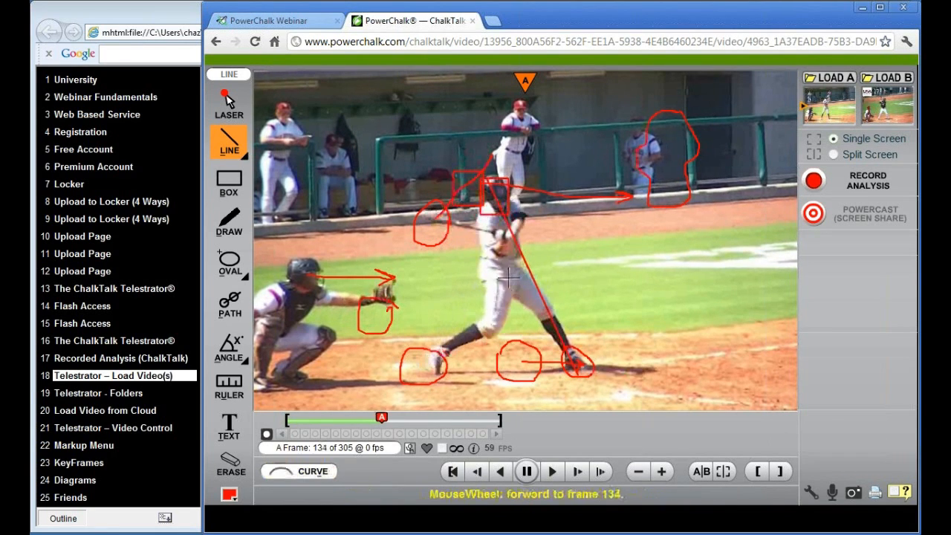
scroll(507, 279, down, 4)
scroll(505, 278, up, 13)
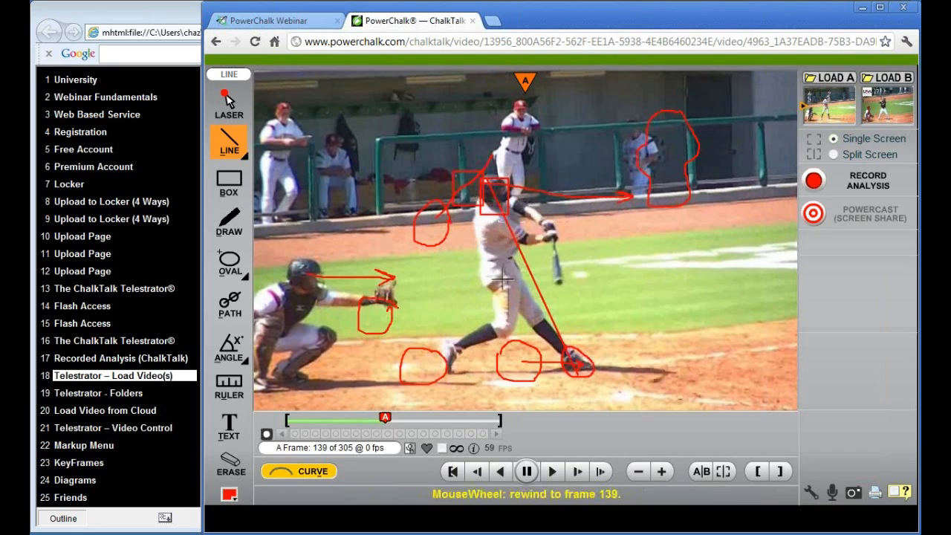
scroll(499, 278, down, 5)
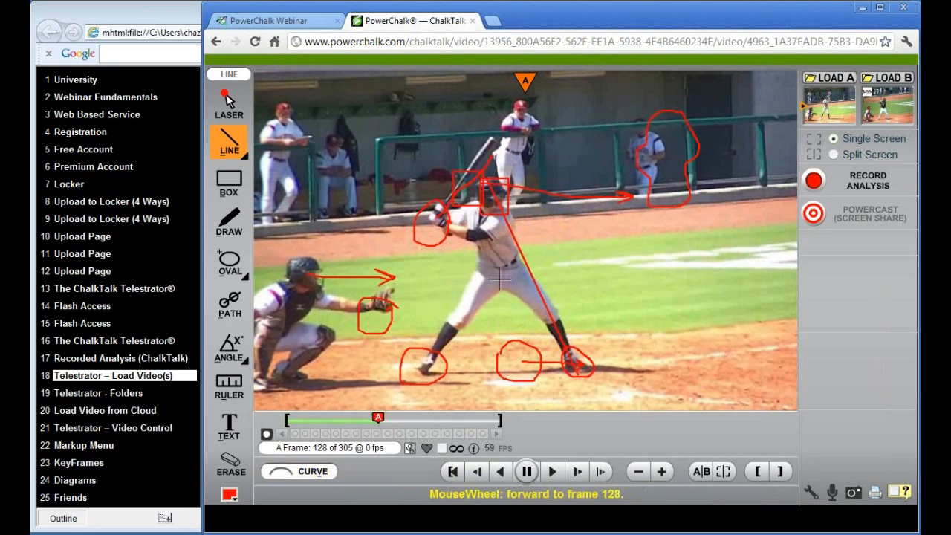
scroll(498, 278, down, 7)
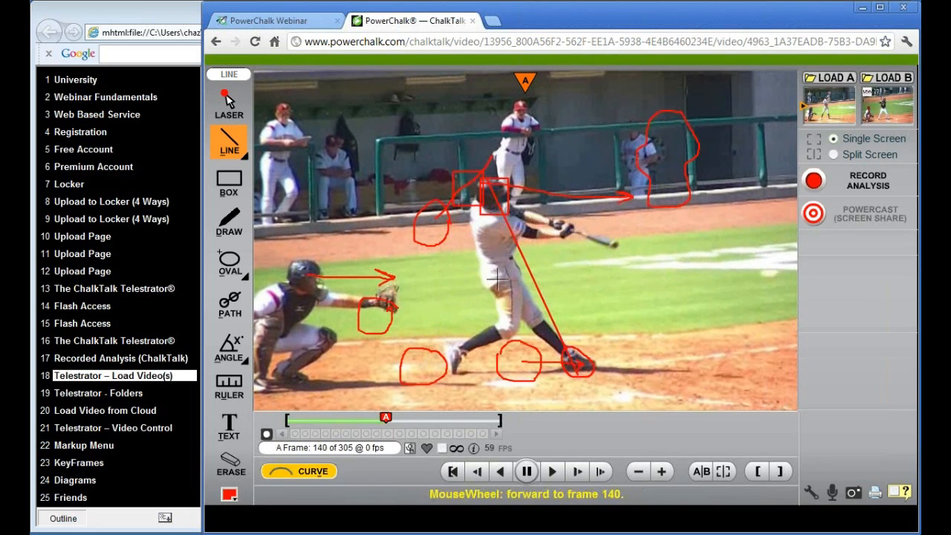
scroll(497, 279, up, 1)
scroll(496, 278, up, 12)
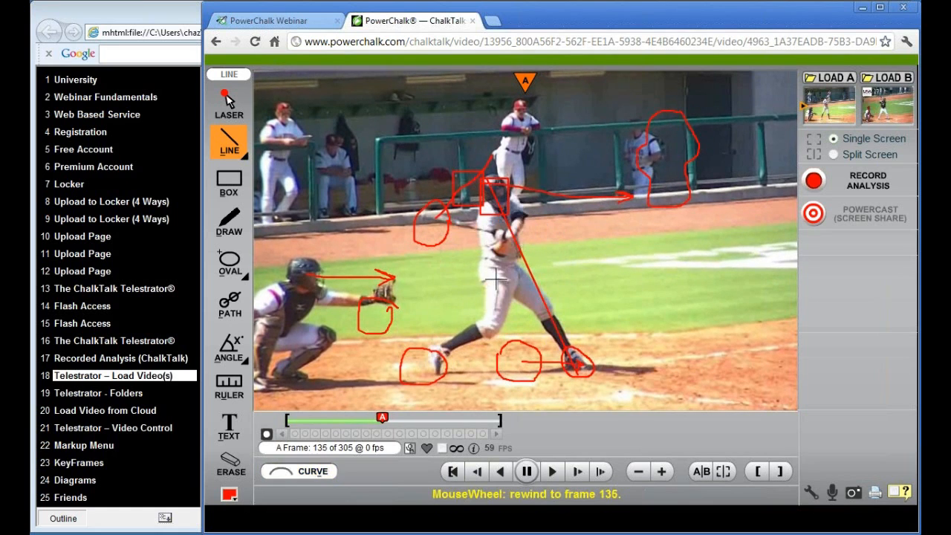
scroll(493, 277, up, 10)
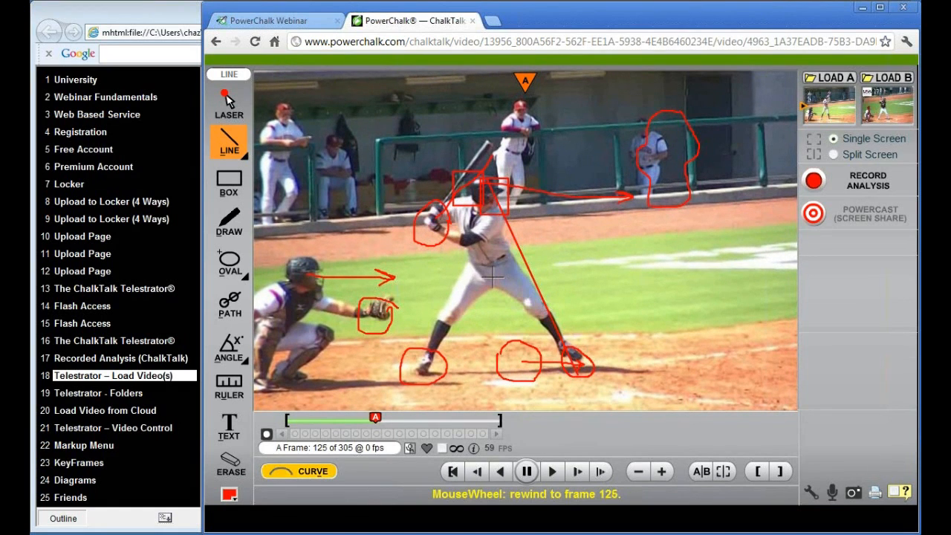
scroll(491, 277, up, 8)
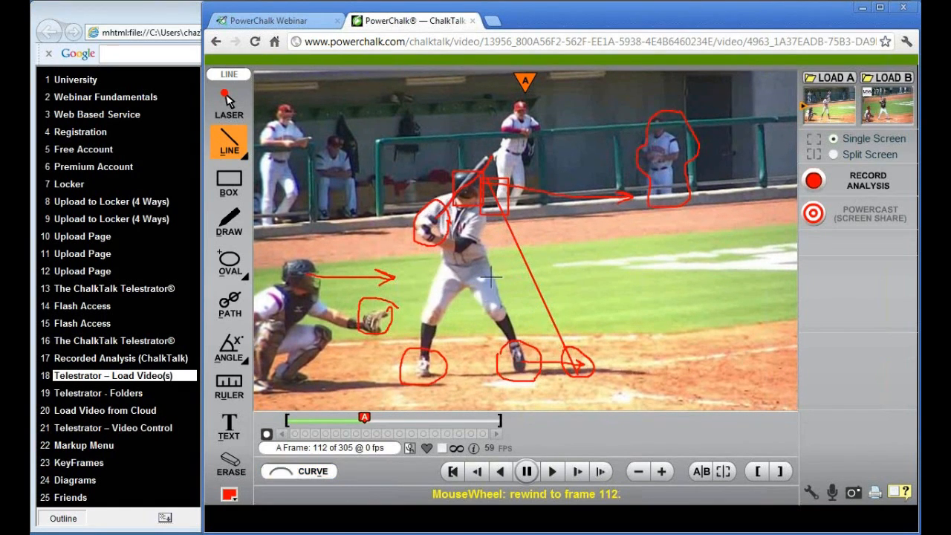
scroll(491, 277, down, 12)
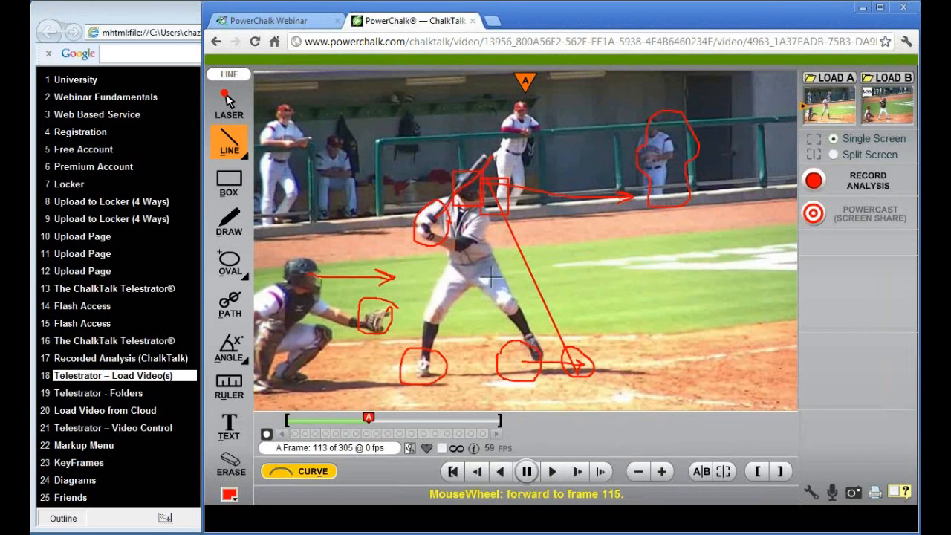
scroll(491, 277, down, 14)
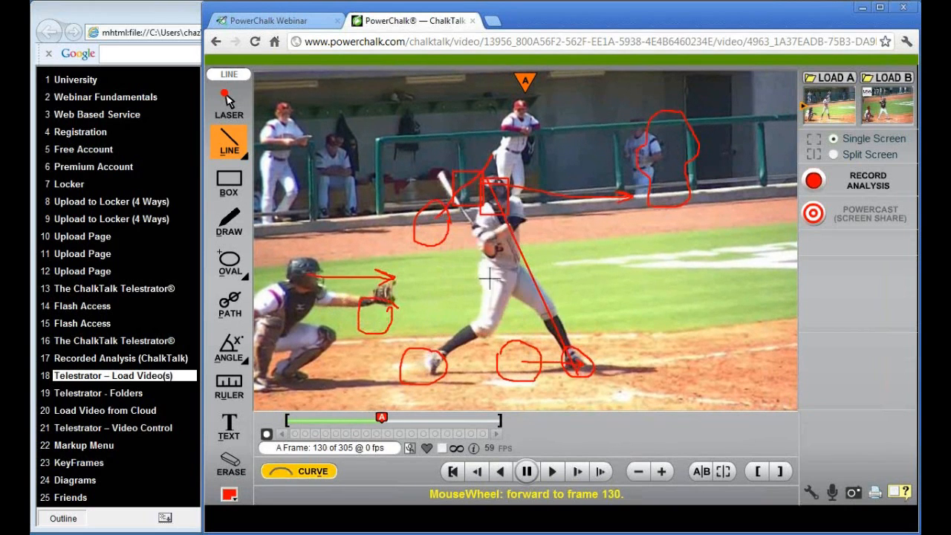
scroll(486, 279, down, 8)
scroll(487, 279, up, 9)
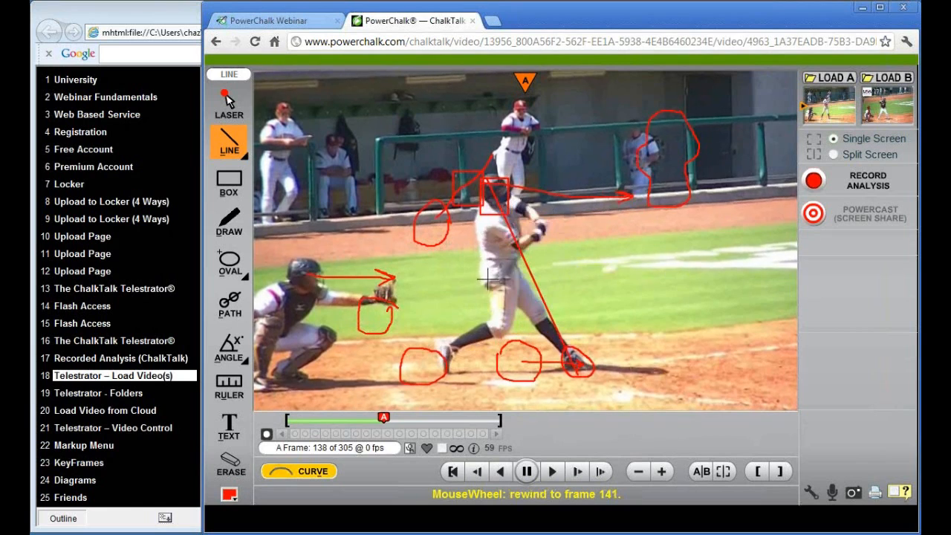
scroll(486, 278, up, 15)
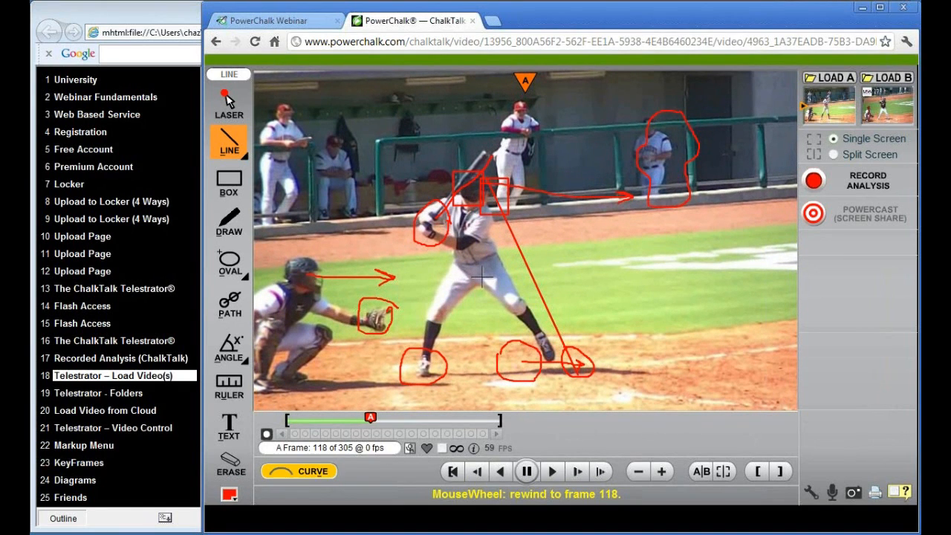
scroll(482, 277, down, 7)
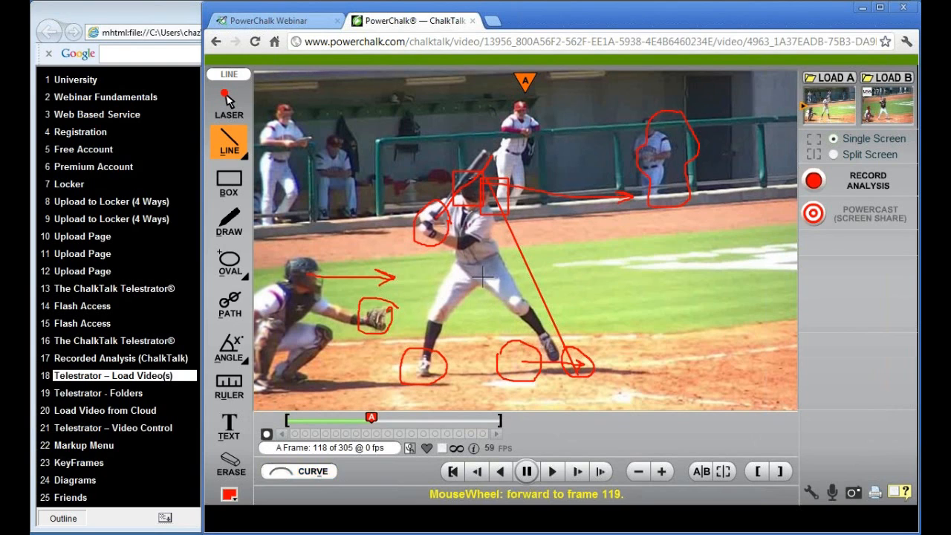
scroll(483, 277, down, 7)
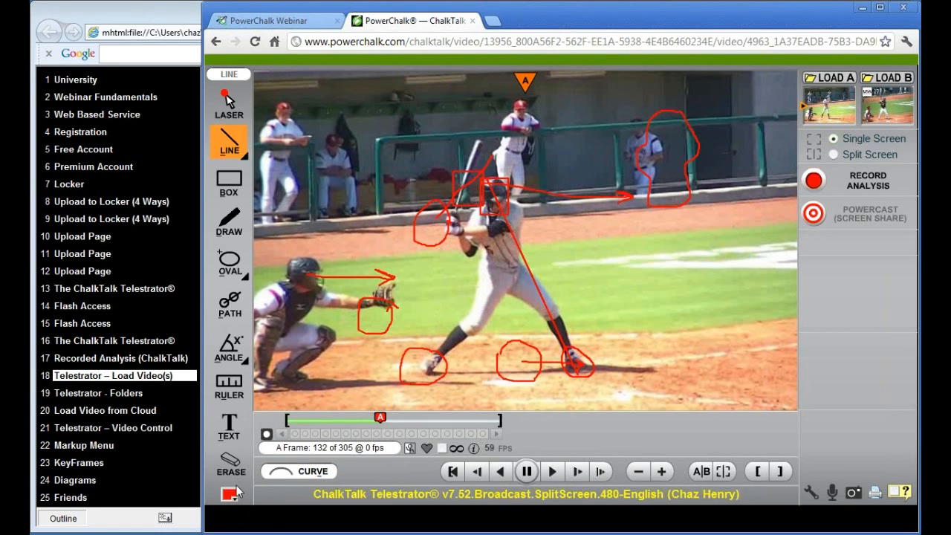
Erase all the markup from the video.
click(229, 465)
click(308, 471)
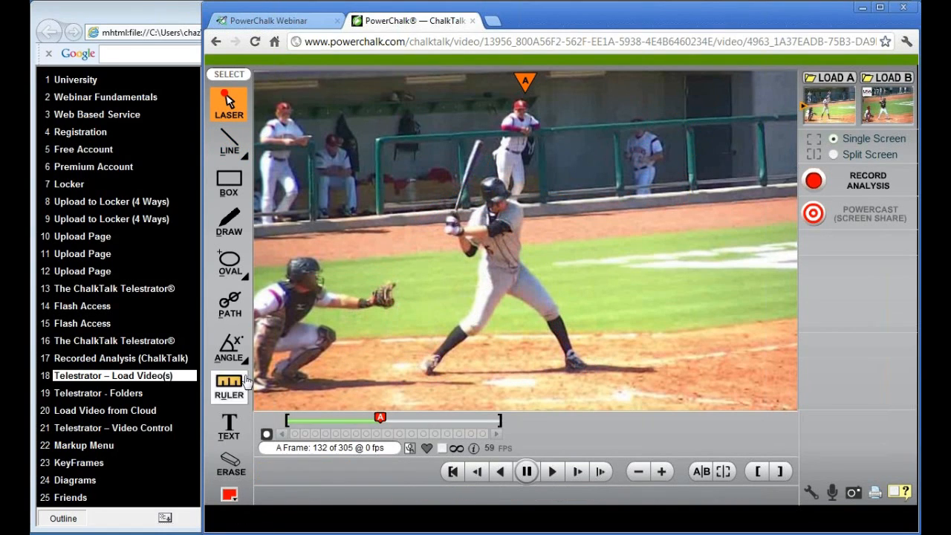
Switch the oval tool to circle and draw red circles around the batter's head and the catcher's mitt.
click(246, 278)
click(246, 282)
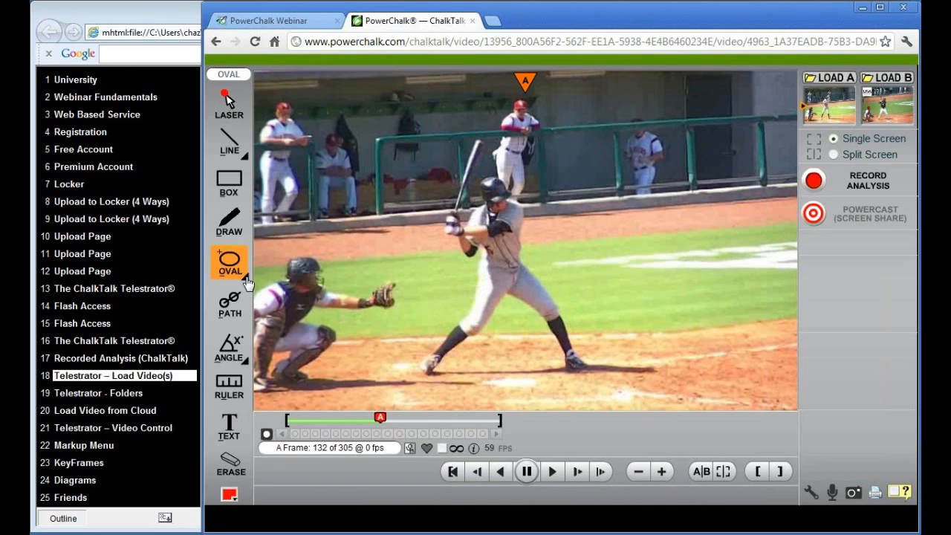
click(246, 281)
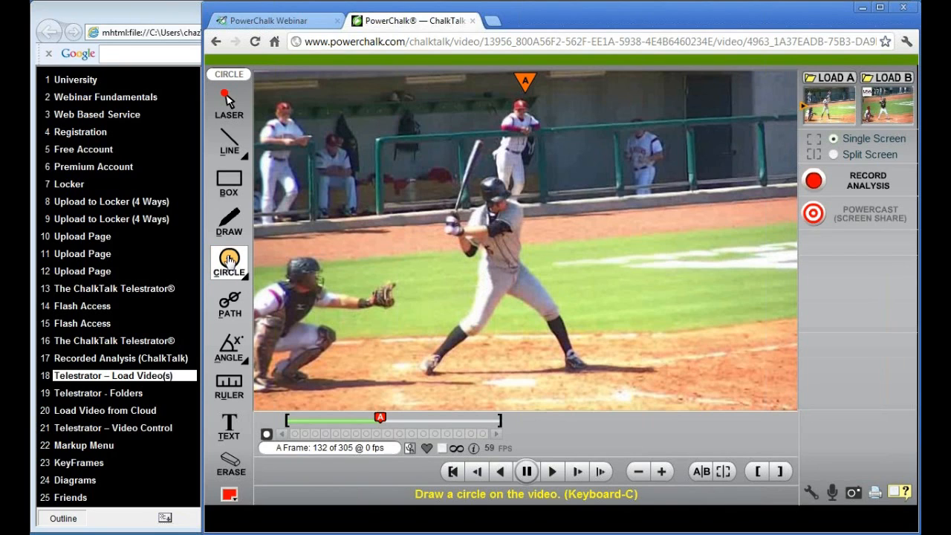
click(230, 260)
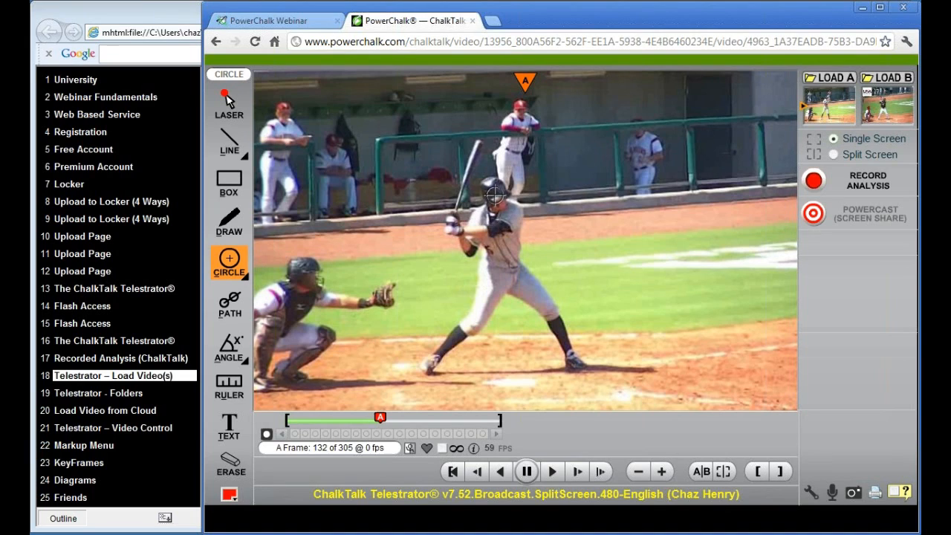
drag(494, 194, 510, 211)
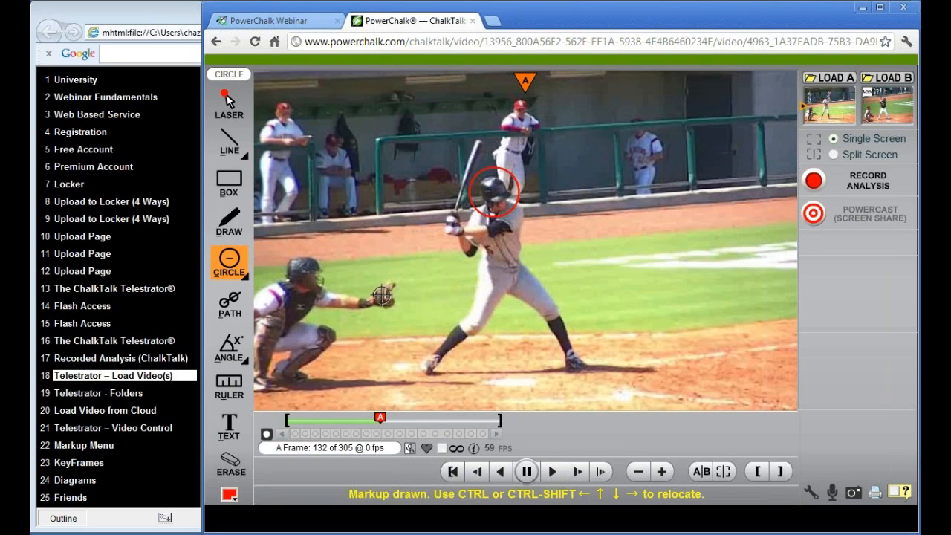
mouse_move(384, 296)
mouse_down()
mouse_move(455, 335)
mouse_move(404, 281)
mouse_move(386, 281)
mouse_up()
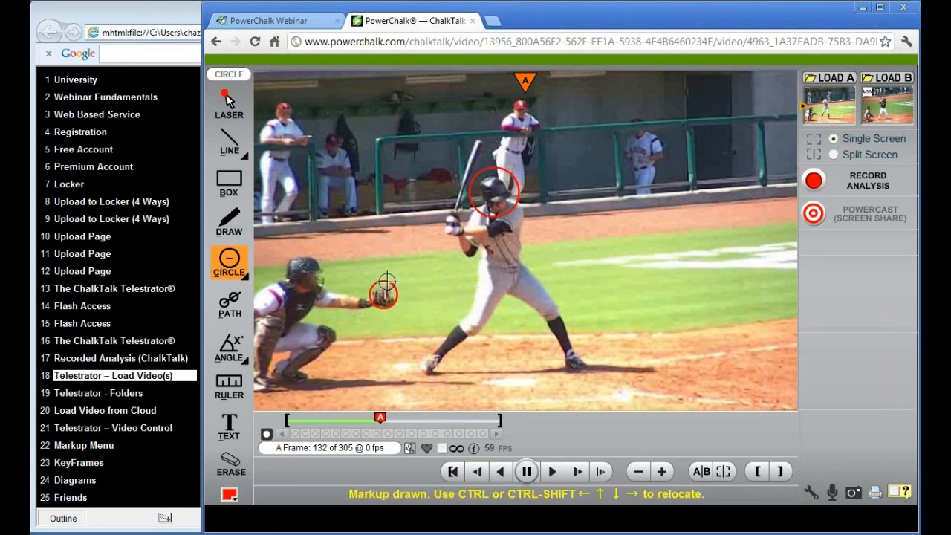
Switch back to the oval tool and draw a red oval around the batter's back foot.
click(248, 281)
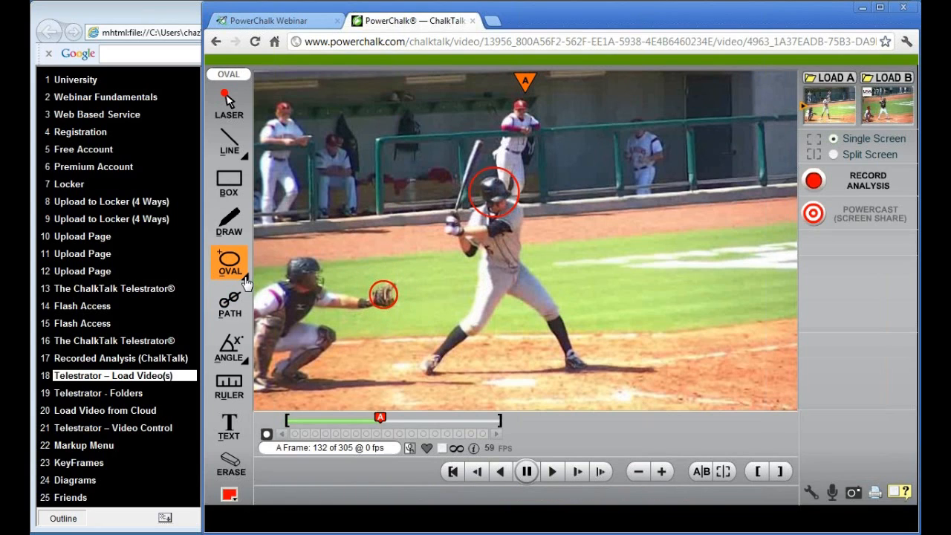
click(221, 260)
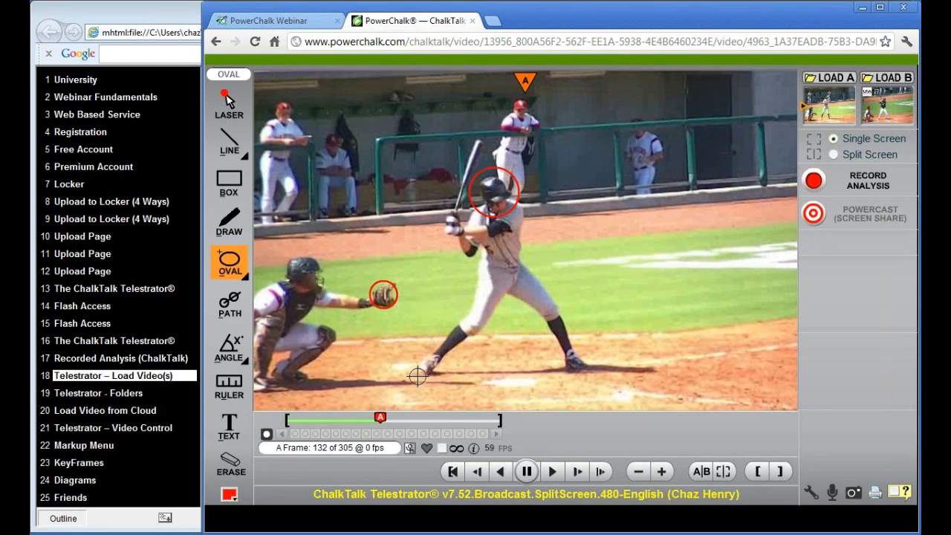
drag(421, 371, 445, 343)
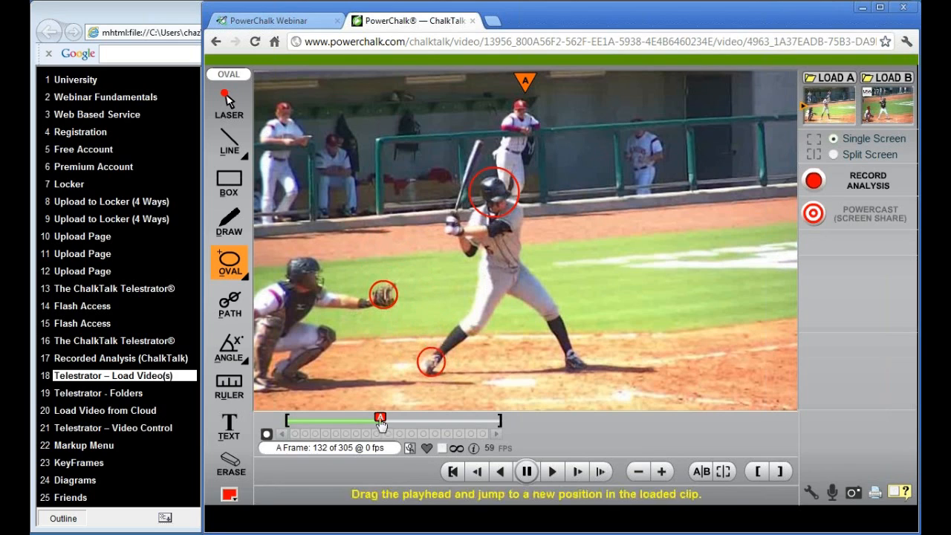
click(246, 282)
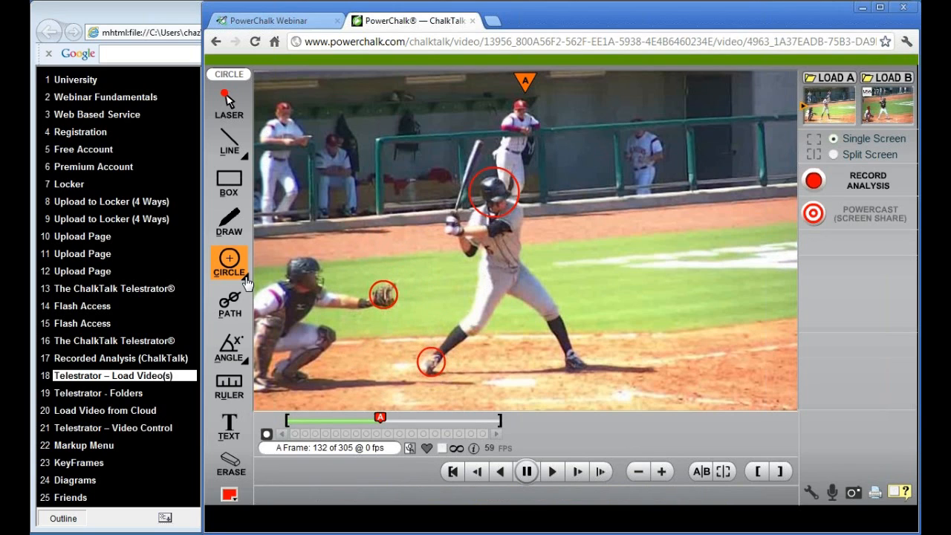
click(246, 281)
click(246, 281)
click(246, 282)
click(246, 281)
click(246, 282)
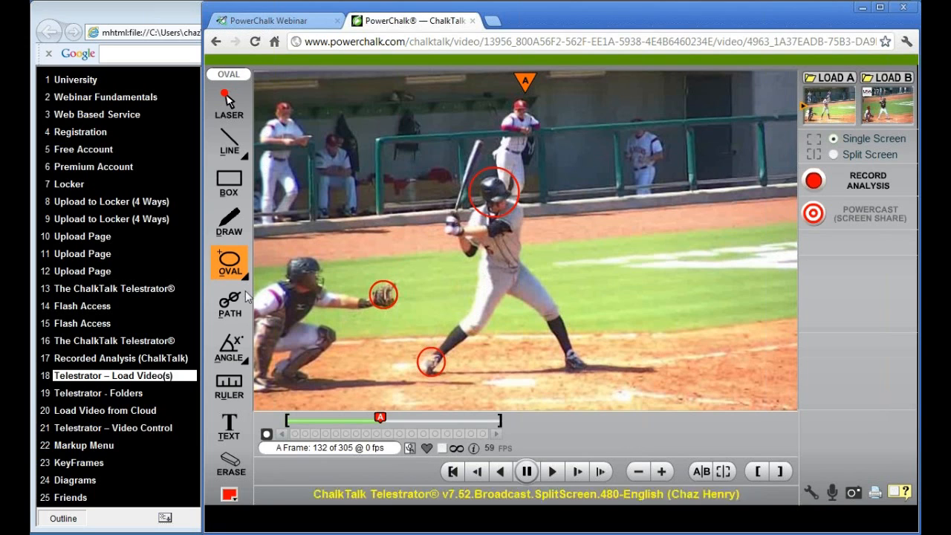
Using the Path tool, mark the position of the batter's hands at frames 128, 133 and 135.
scroll(427, 328, up, 4)
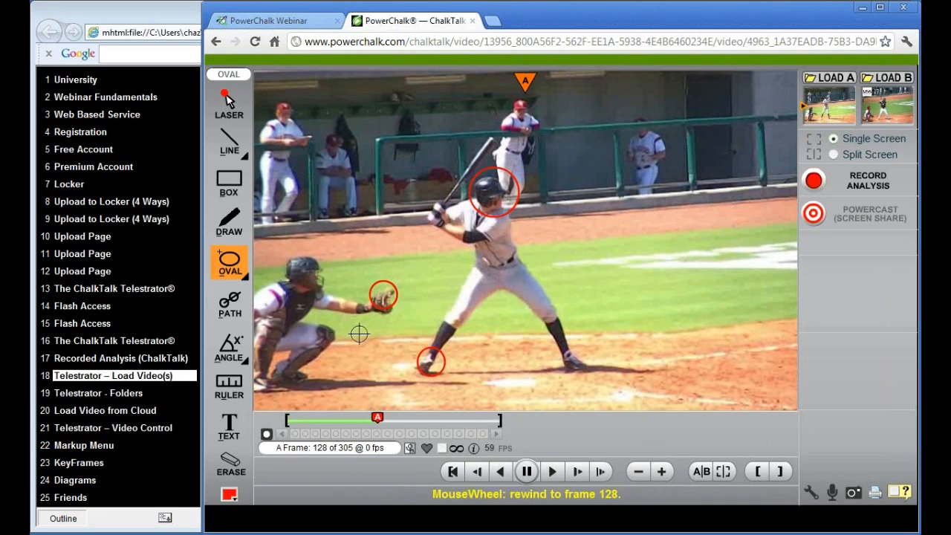
click(231, 307)
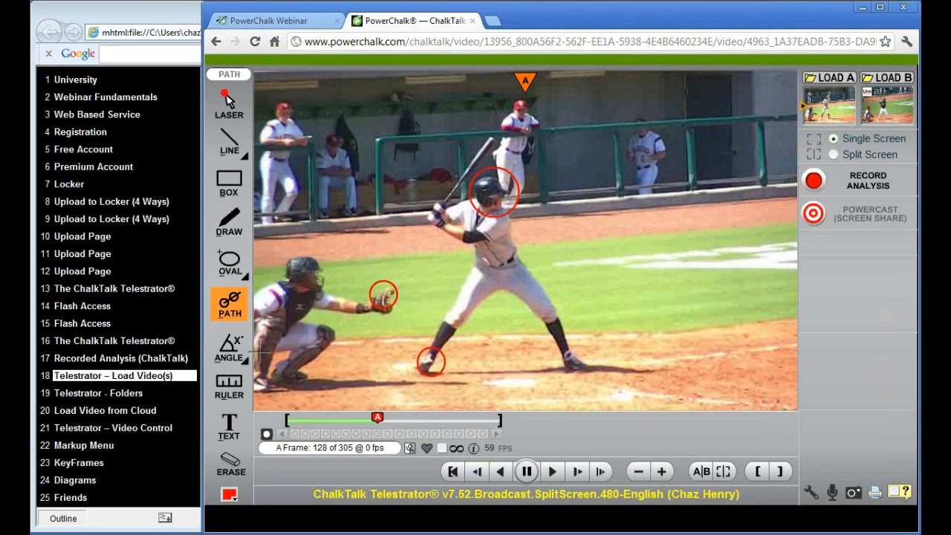
click(432, 217)
click(429, 363)
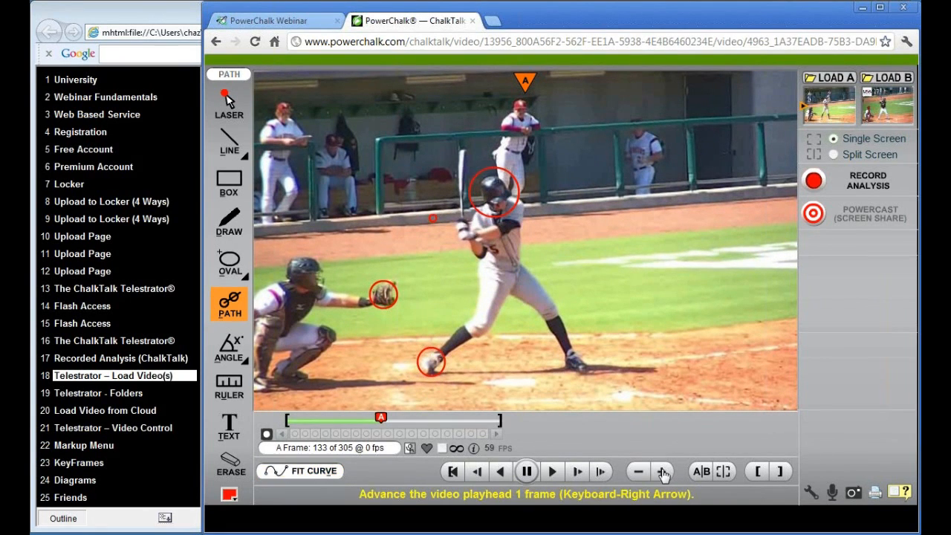
click(466, 234)
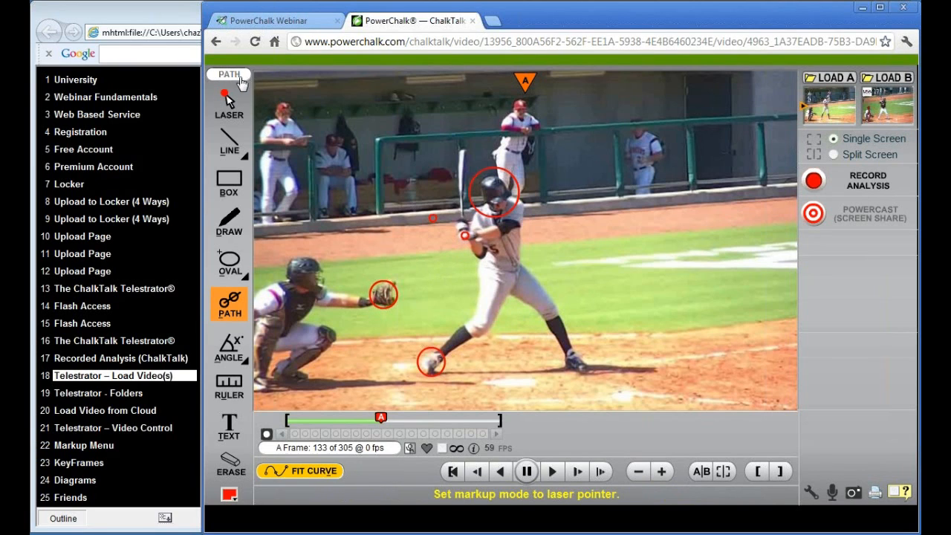
click(661, 472)
click(661, 473)
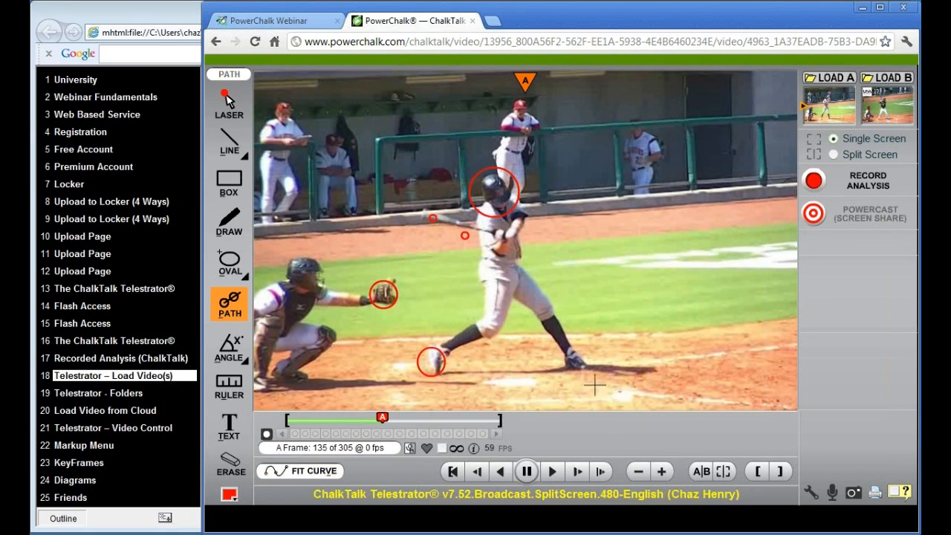
click(511, 236)
Continue the hand path with points on the batter's hands at frames 137 and 144.
key(Right)
key(Right)
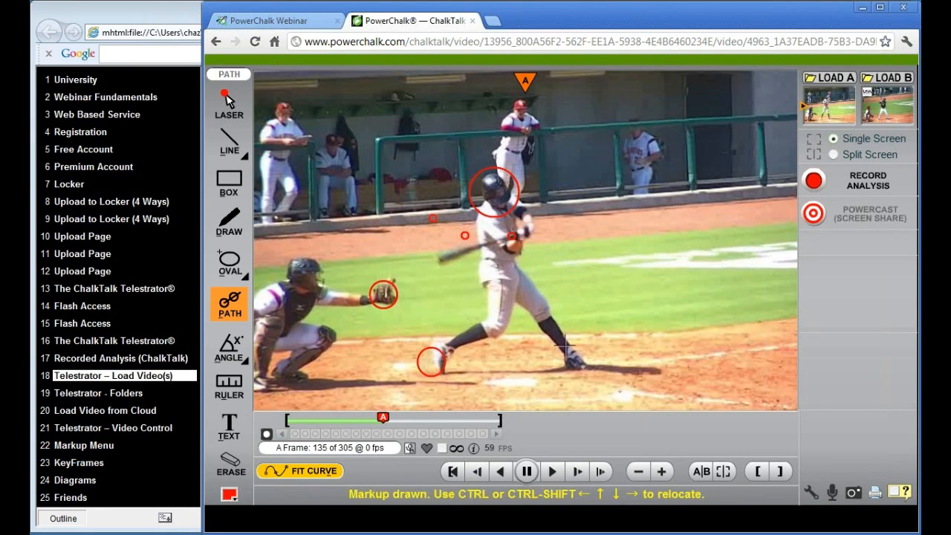
click(544, 224)
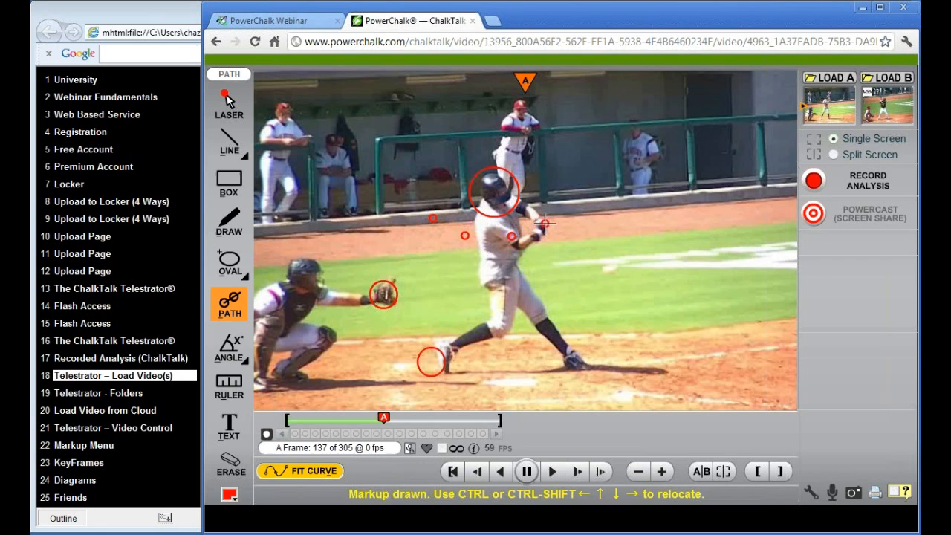
key(Right)
key(Right)
key(Right)
key(Right)
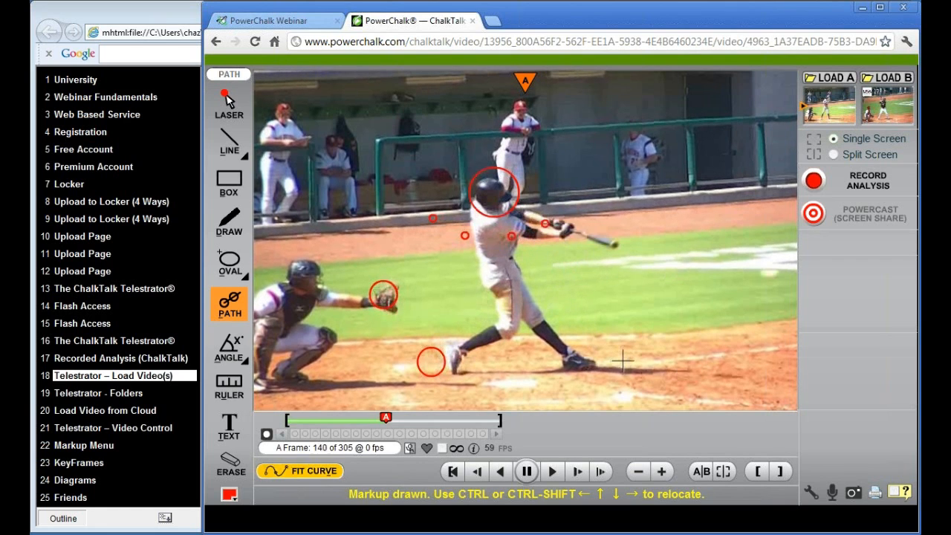
key(Right)
key(Right)
key(Right)
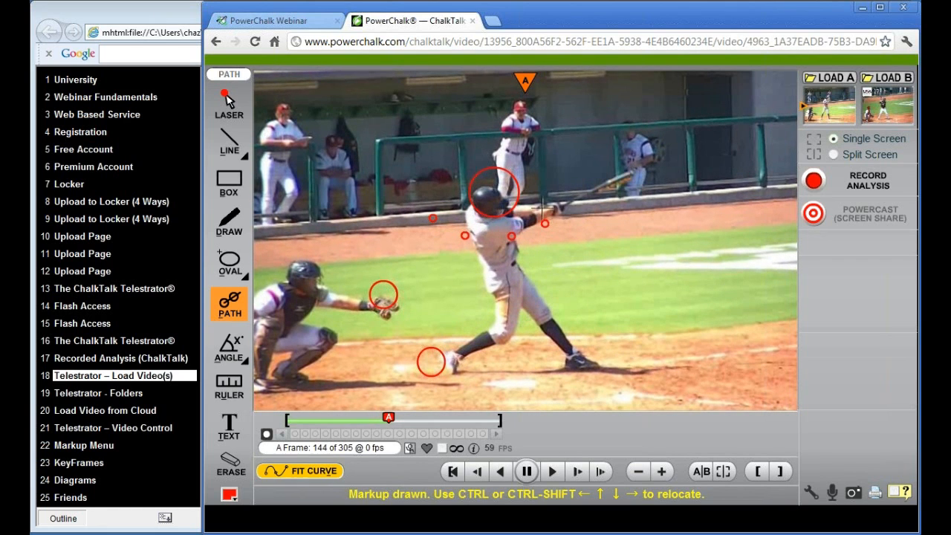
click(542, 206)
Add the last hand point at frame 150 and fit a curve through the path points.
key(Right)
key(Right)
key(Right)
key(Right)
key(Right)
key(Right)
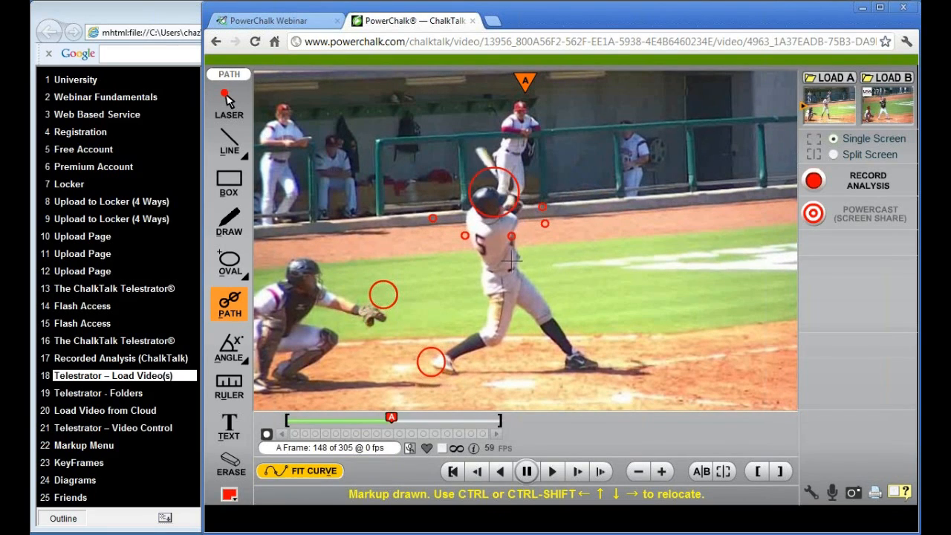
click(514, 197)
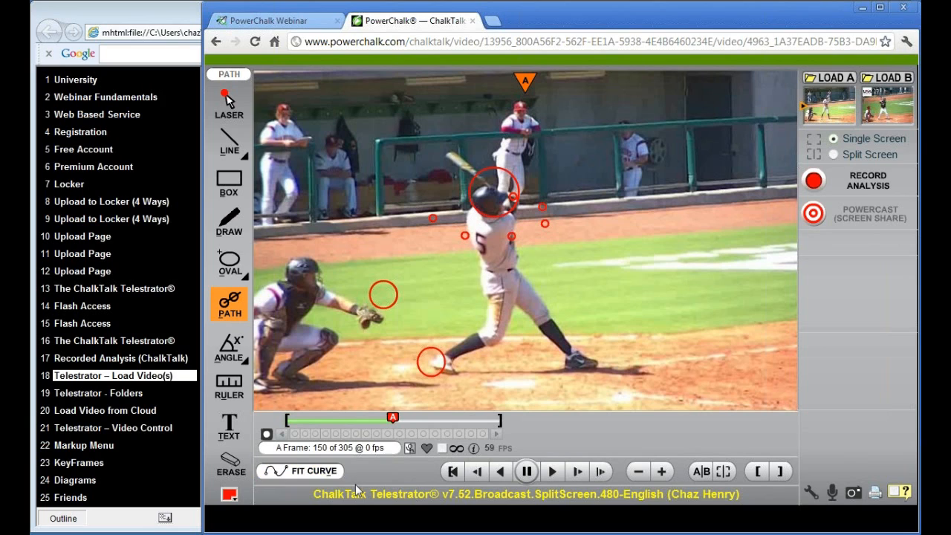
click(310, 473)
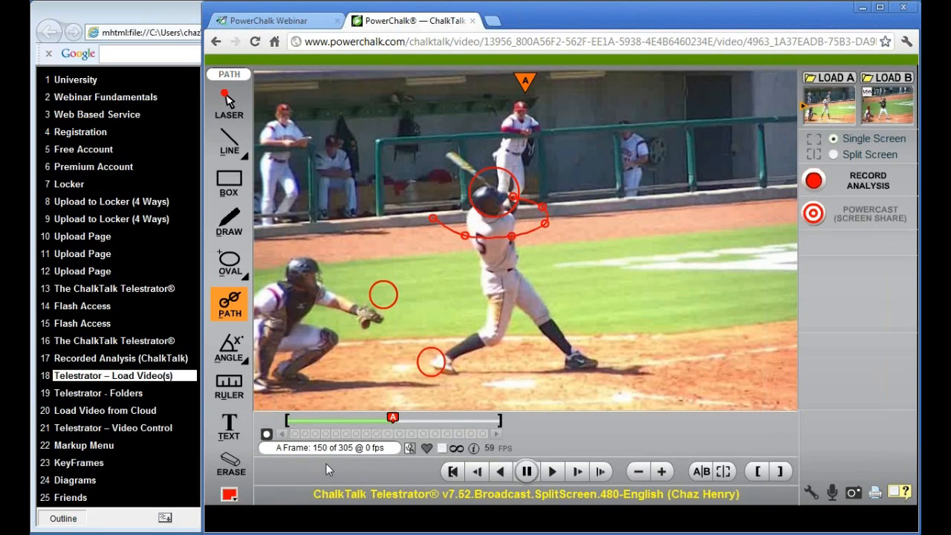
Scrub the swing briefly against the hand path and set the markup colour to magenta.
scroll(343, 466, down, 6)
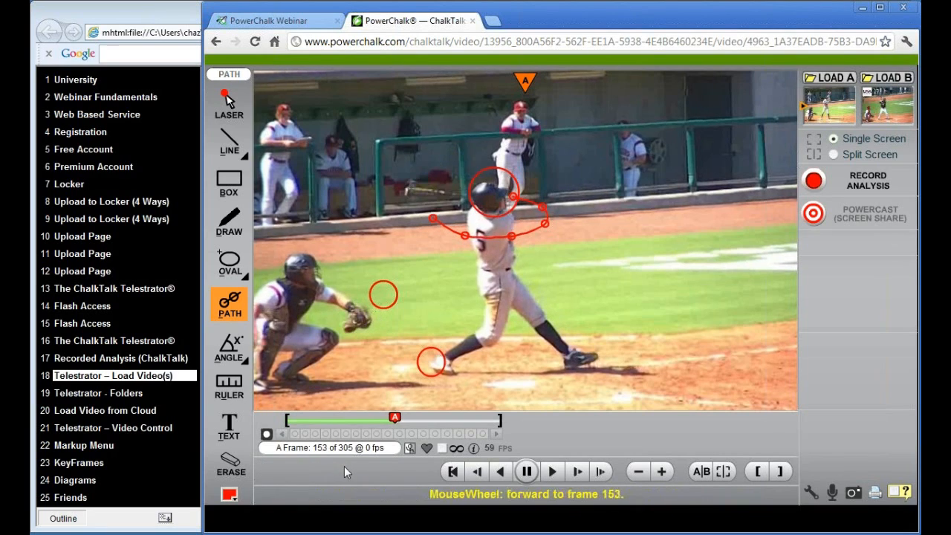
scroll(345, 466, up, 5)
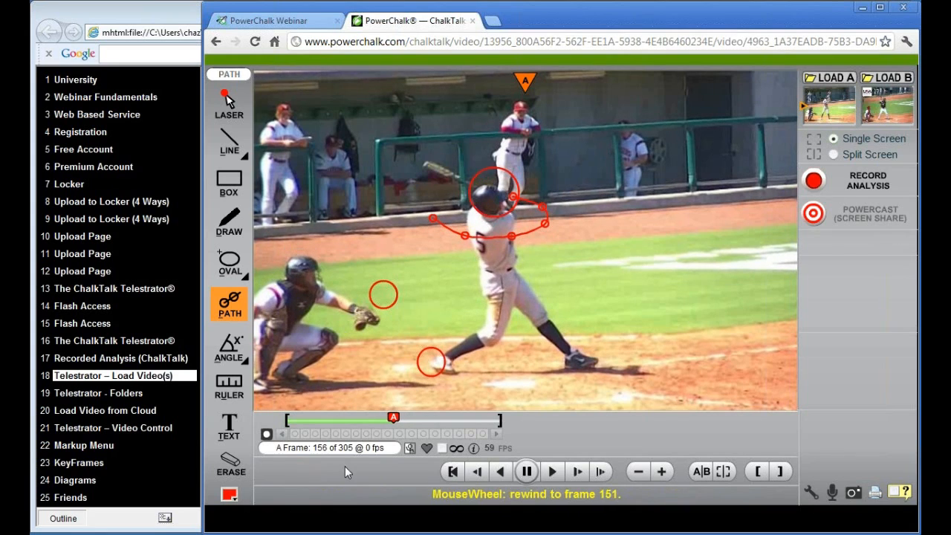
click(232, 499)
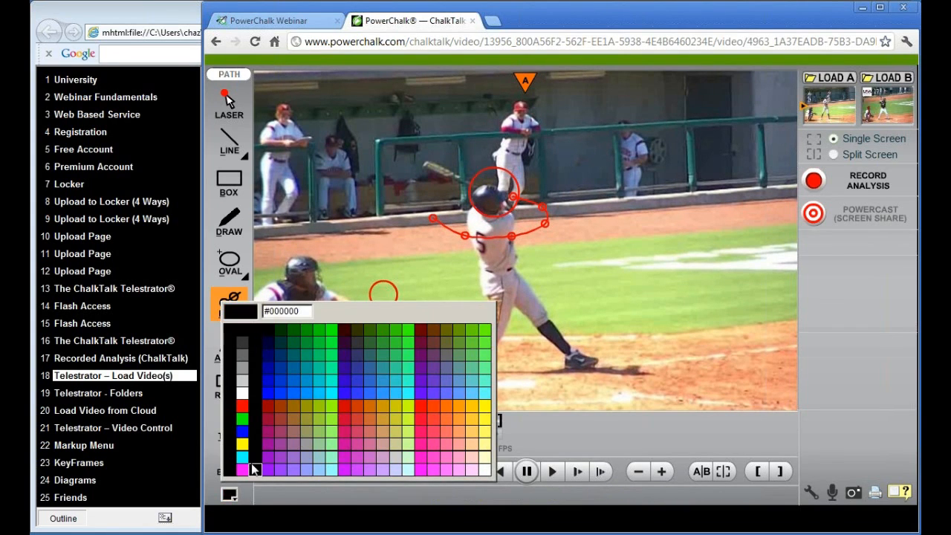
click(243, 470)
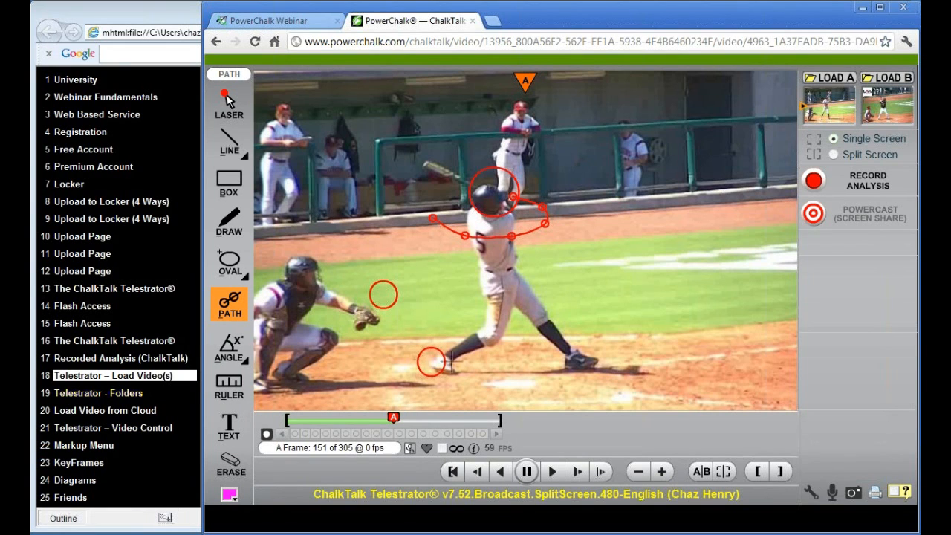
Rewind to frame 135 and place the first magenta path point on the incoming ball.
scroll(473, 362, up, 8)
scroll(472, 362, up, 7)
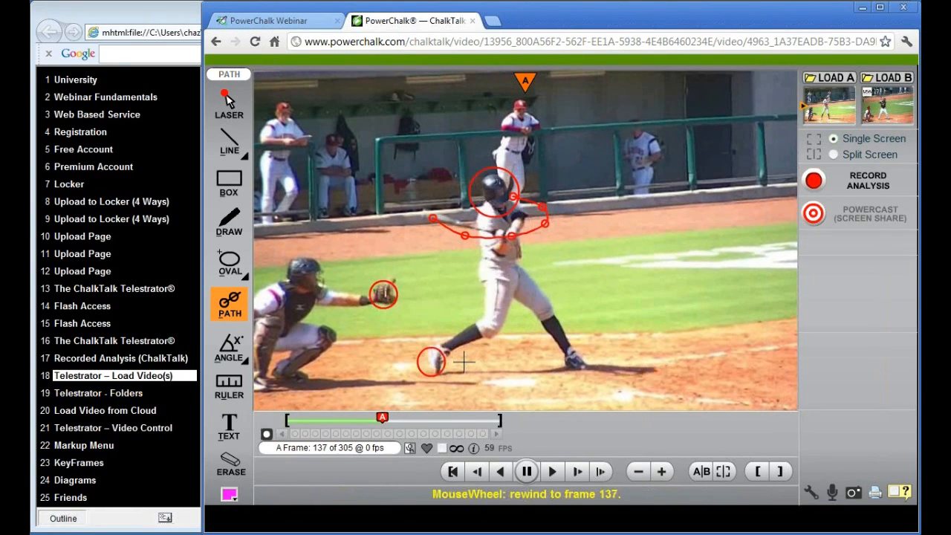
scroll(462, 362, down, 1)
scroll(461, 362, up, 2)
scroll(461, 362, down, 1)
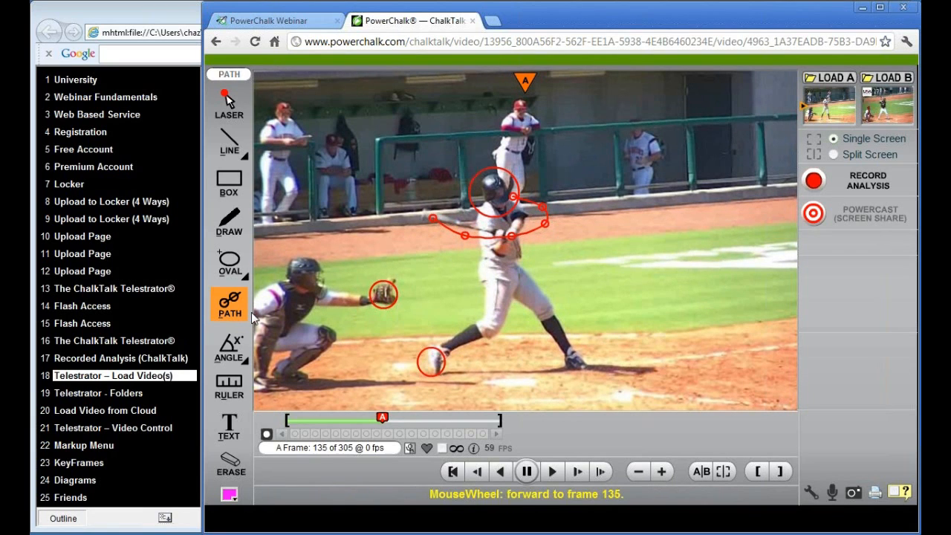
scroll(705, 341, down, 1)
scroll(702, 338, up, 1)
scroll(760, 278, down, 1)
click(757, 253)
Mark the ball at frames 136, 137 and 138, fit a curve through its path, and rewind to frame 134.
scroll(722, 338, down, 1)
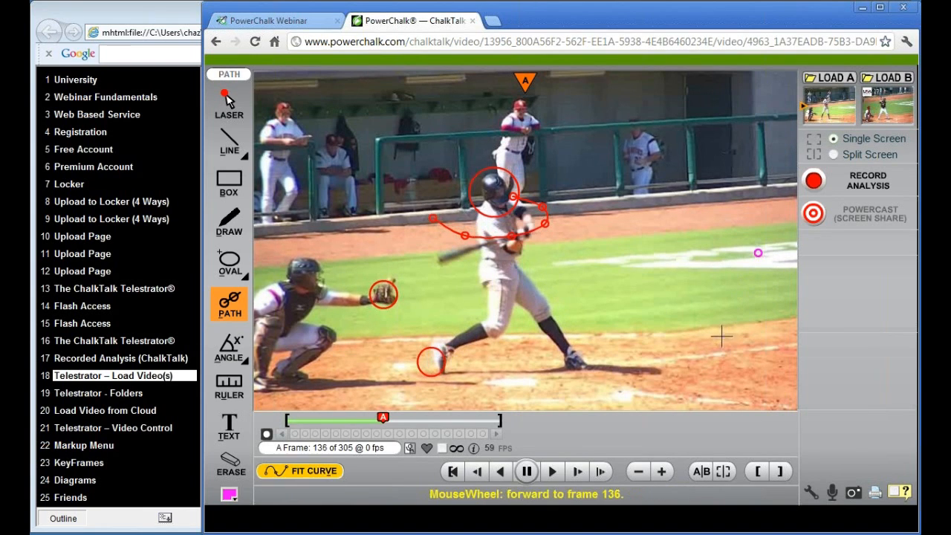
click(686, 258)
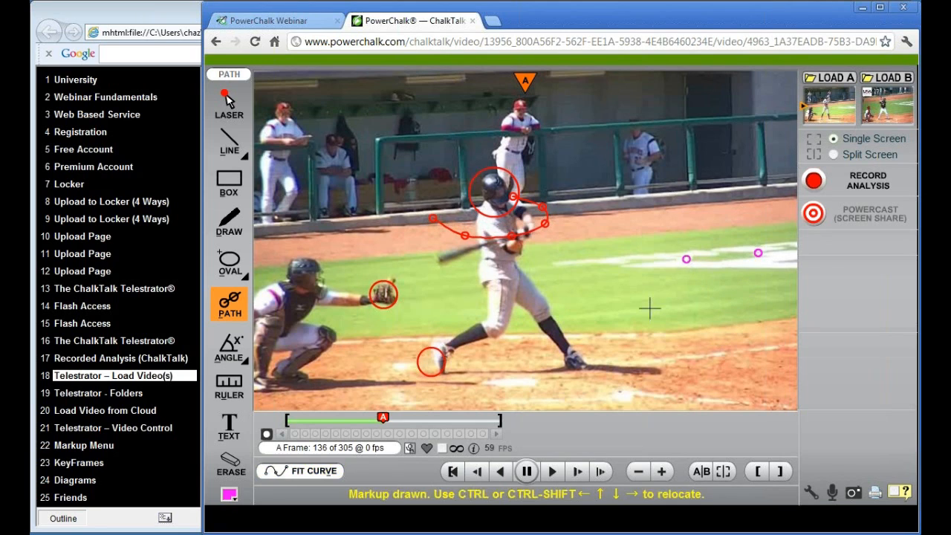
scroll(644, 309, down, 1)
click(611, 271)
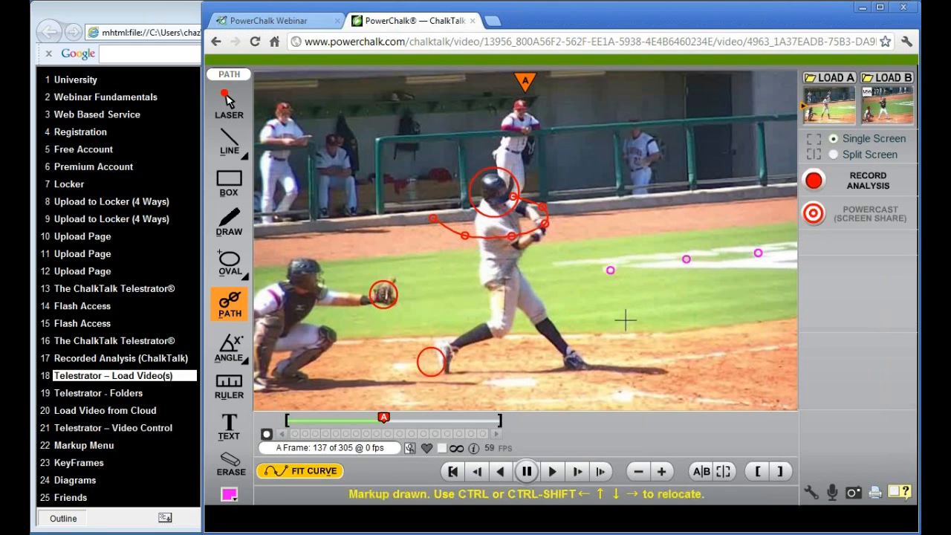
scroll(624, 321, down, 1)
click(581, 276)
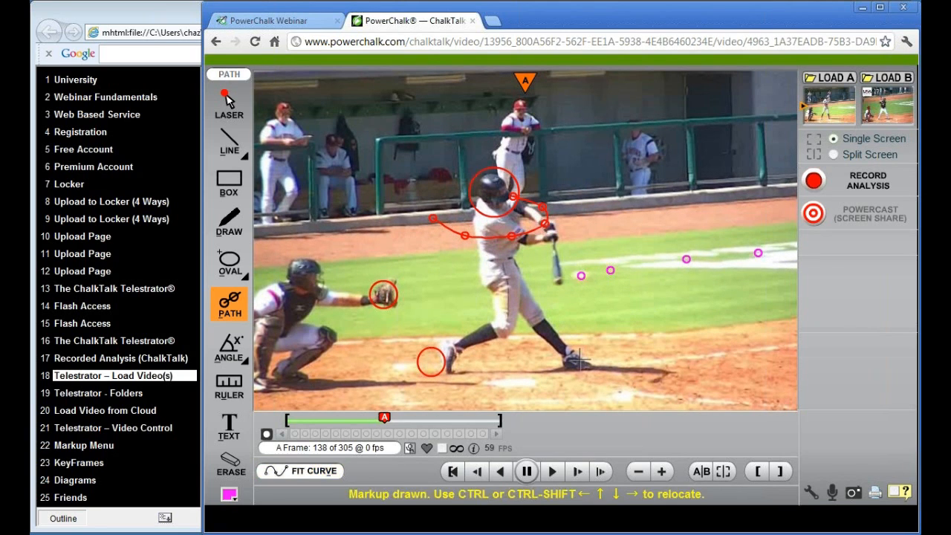
scroll(577, 360, down, 1)
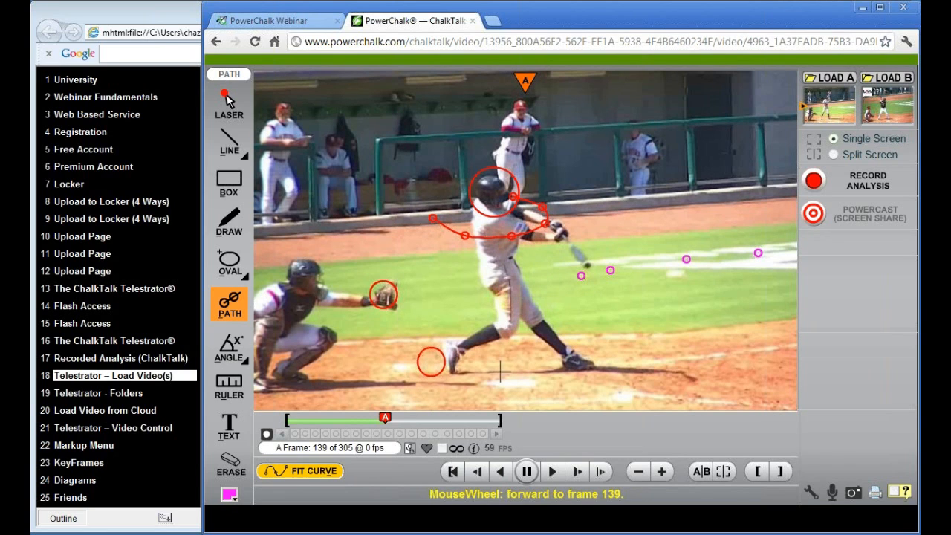
click(287, 471)
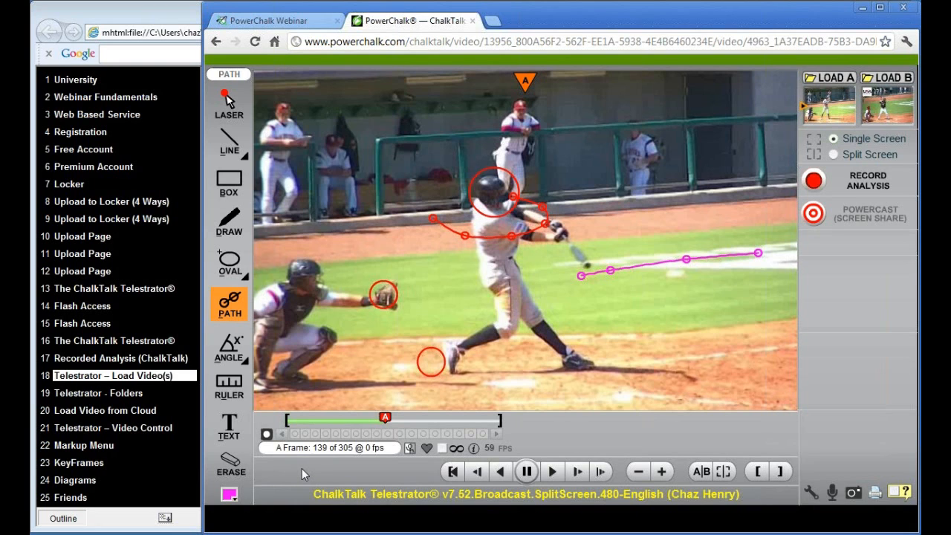
scroll(303, 468, up, 5)
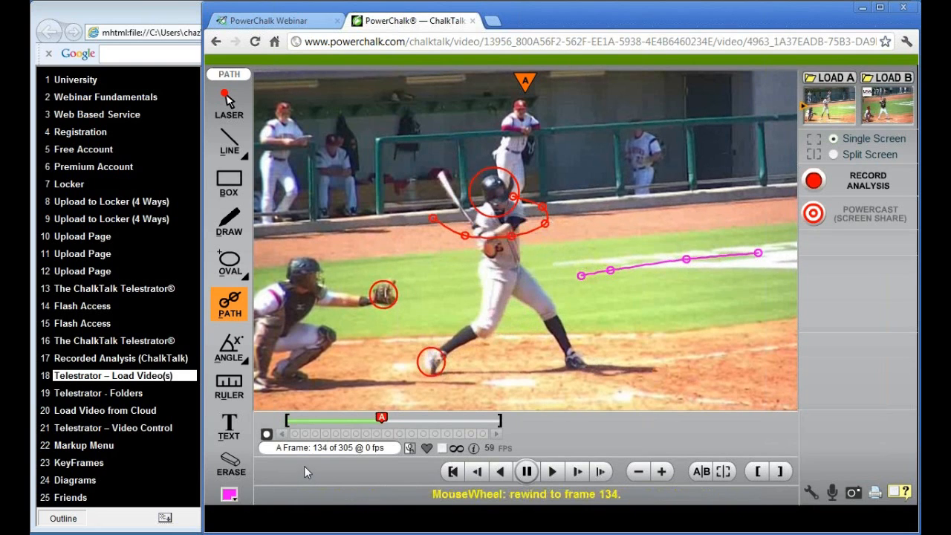
Scrub the swing back to frame 127 and forward to frame 137 against both paths, and erase all markups.
scroll(303, 465, up, 7)
scroll(304, 464, down, 4)
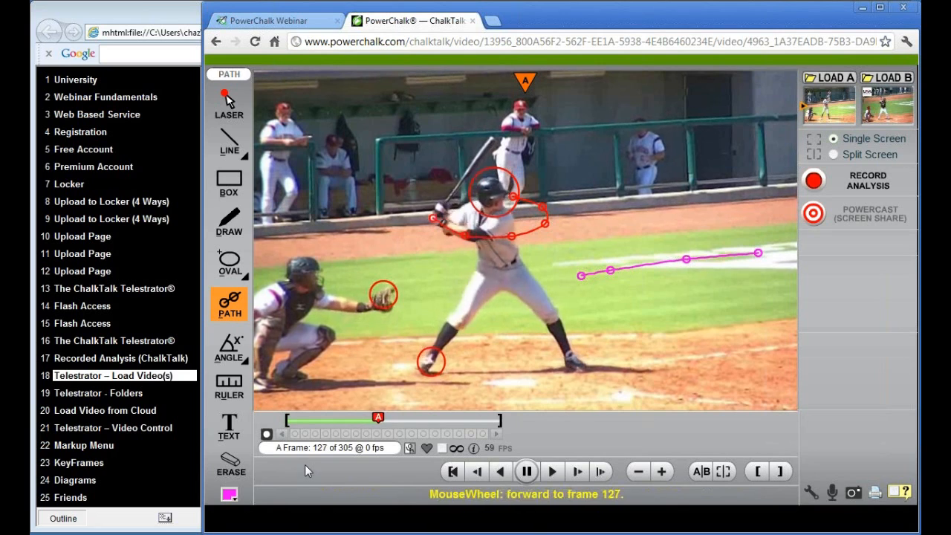
scroll(302, 465, down, 7)
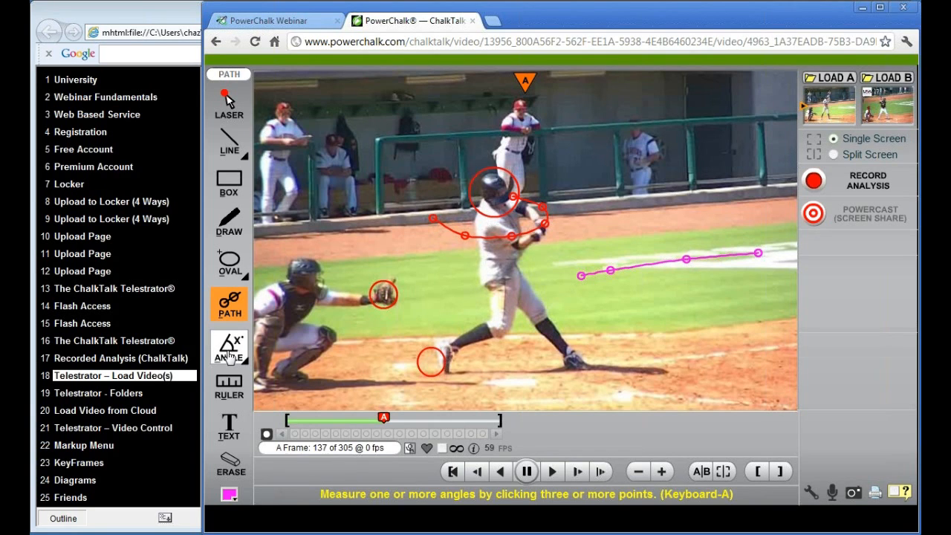
mouse_move(230, 462)
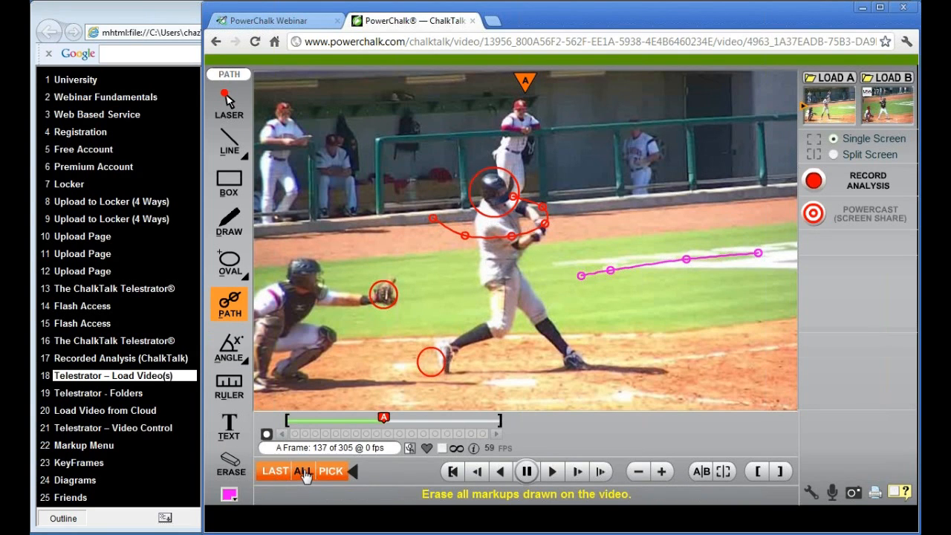
click(301, 471)
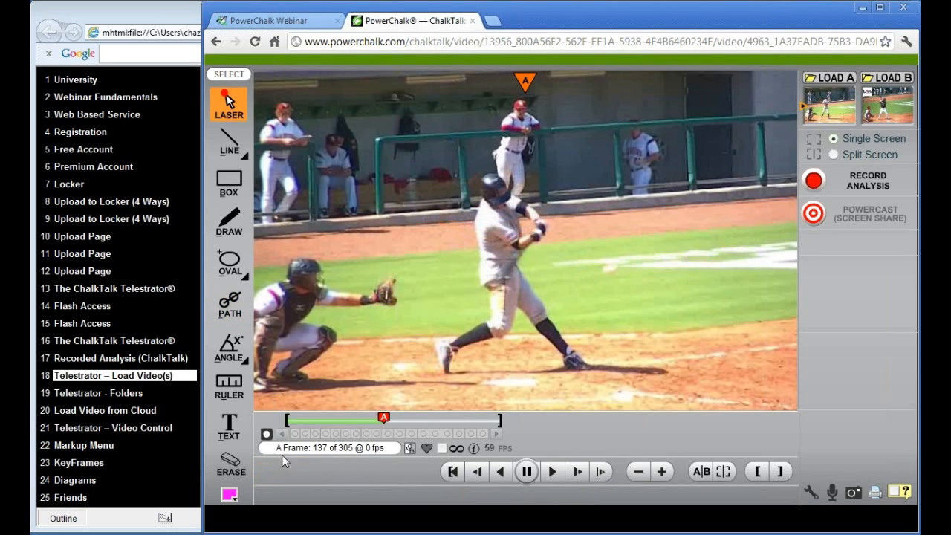
Measure the batter's rear knee angle at frame 137 with the Angle tool, through the ankle, knee and hip.
click(247, 367)
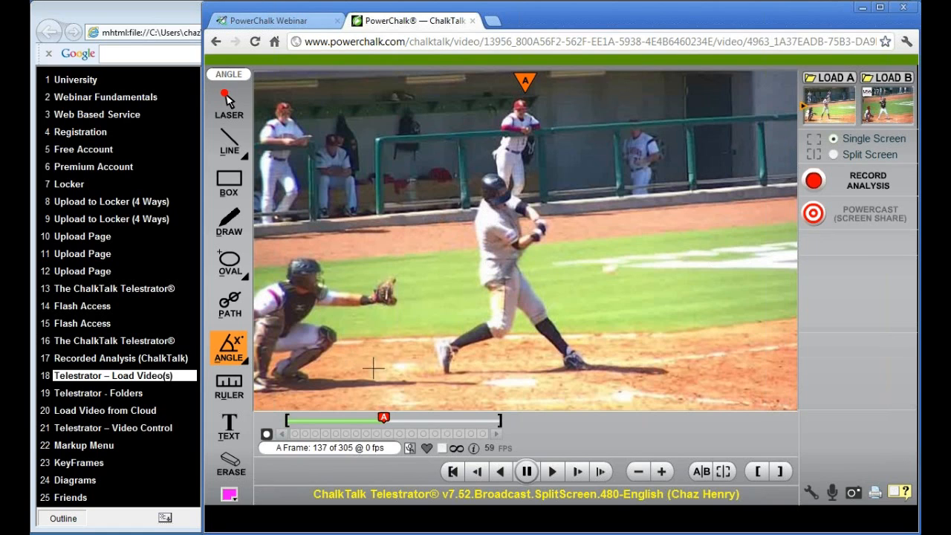
click(442, 352)
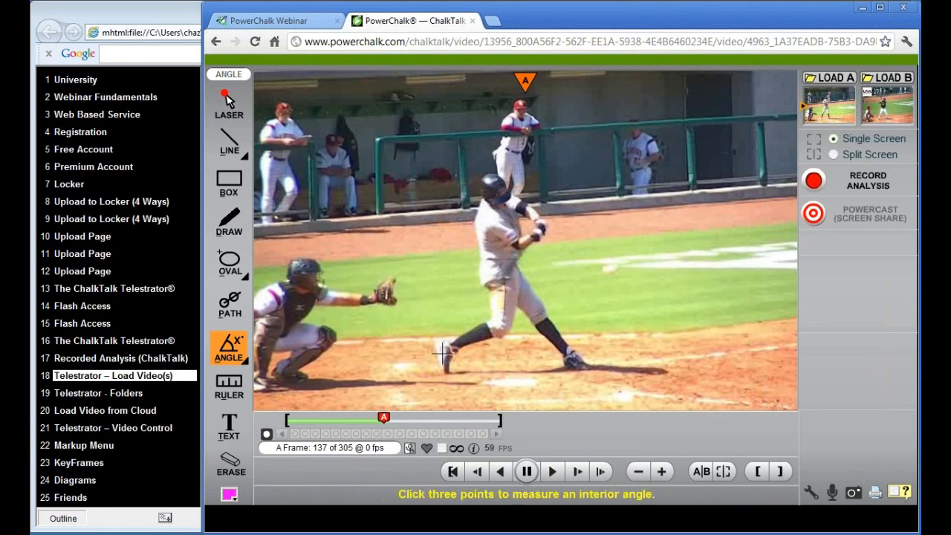
click(499, 334)
click(505, 265)
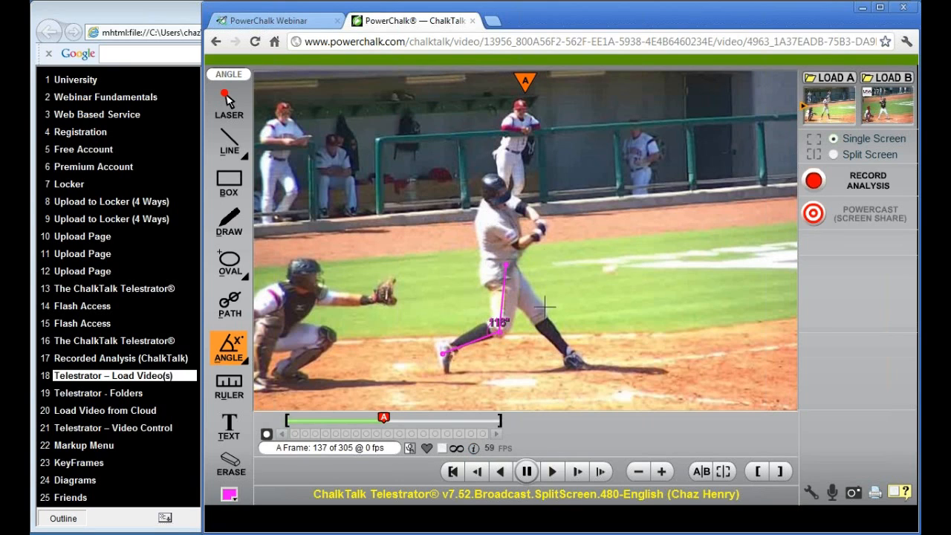
Measure the batter's elbow angle through the shoulder, elbow and hands on the same frame.
click(235, 361)
click(492, 218)
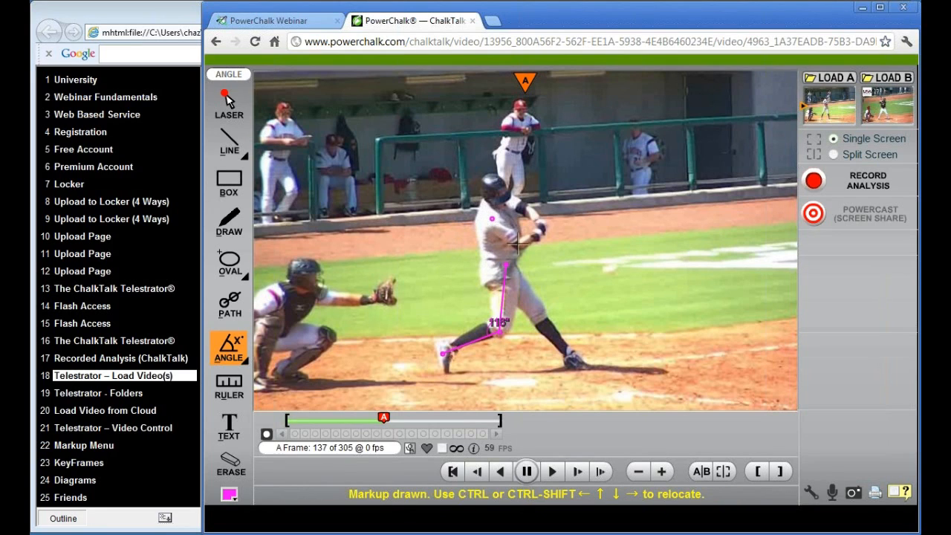
click(518, 241)
click(540, 235)
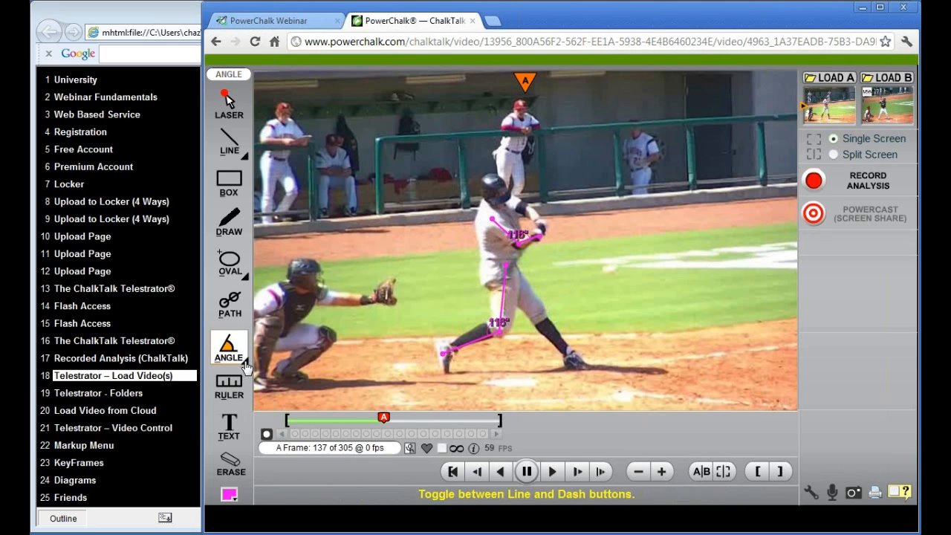
Set the Angle tool to draw without degree values and erase all markups.
click(237, 351)
mouse_move(233, 467)
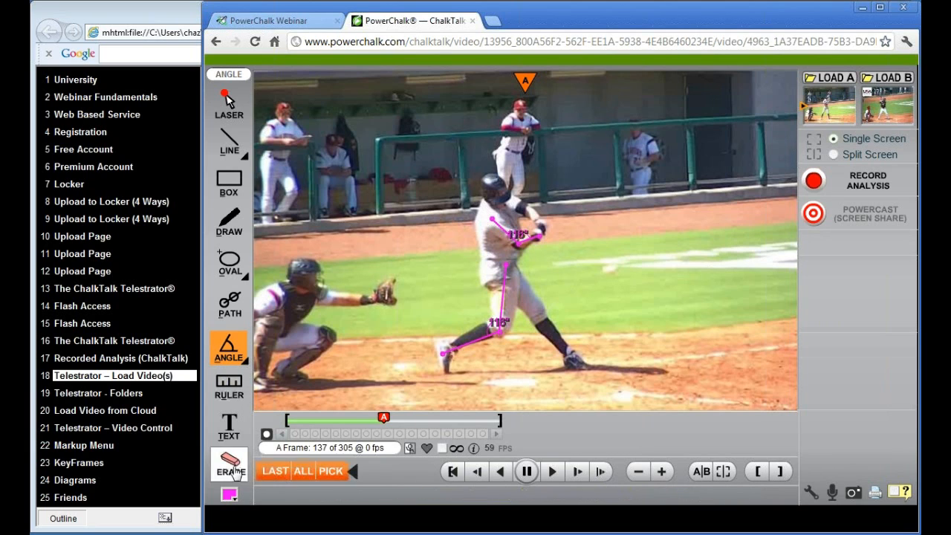
click(302, 470)
Mark connected leg angles without degree values through the batter's rear ankle, rear knee, hip and front foot at frame 137.
click(229, 357)
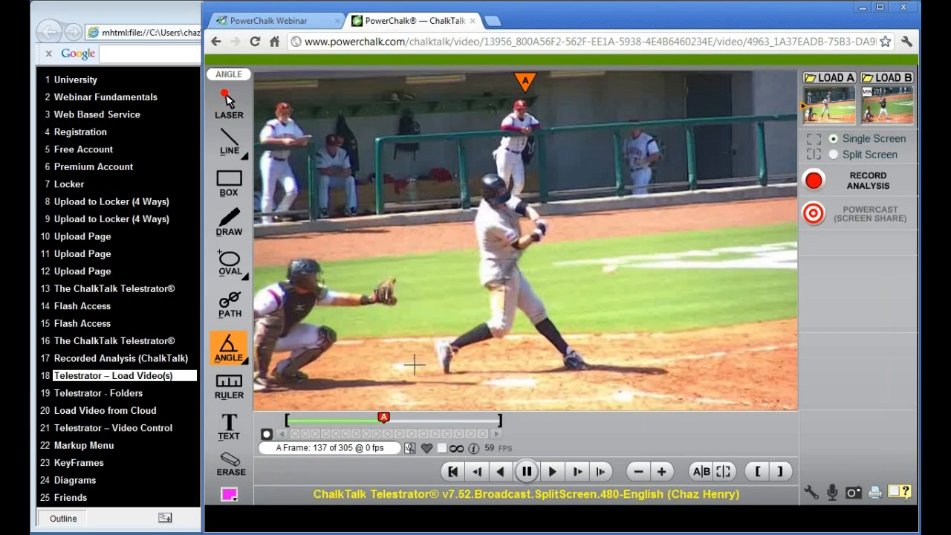
click(441, 350)
click(499, 328)
click(502, 269)
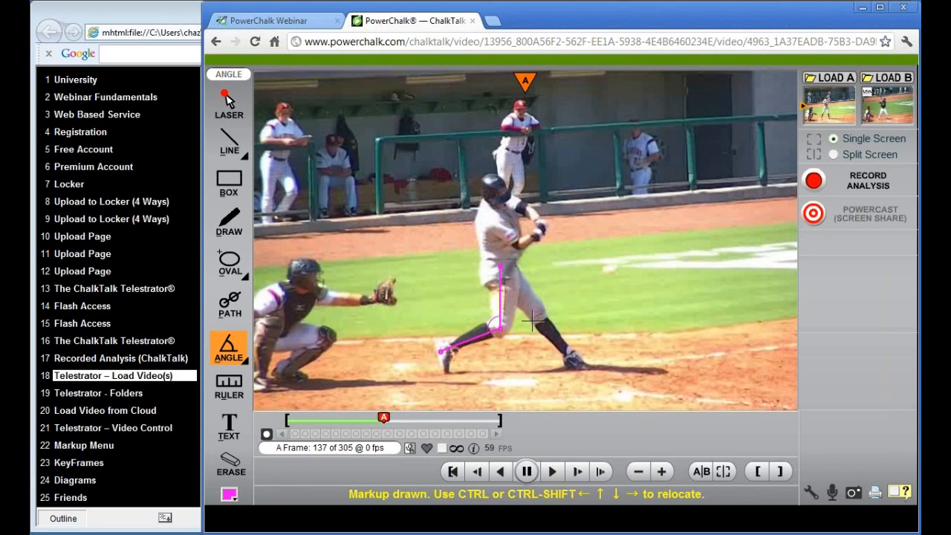
click(572, 362)
Switch the display to video B and advance it to the batter's contact position at frame 125.
click(897, 102)
scroll(553, 357, down, 5)
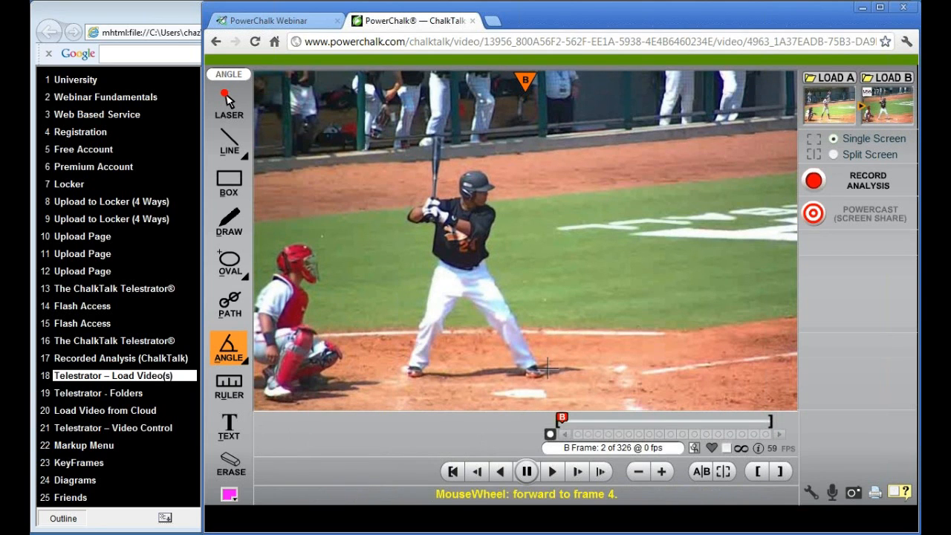
drag(566, 425, 632, 428)
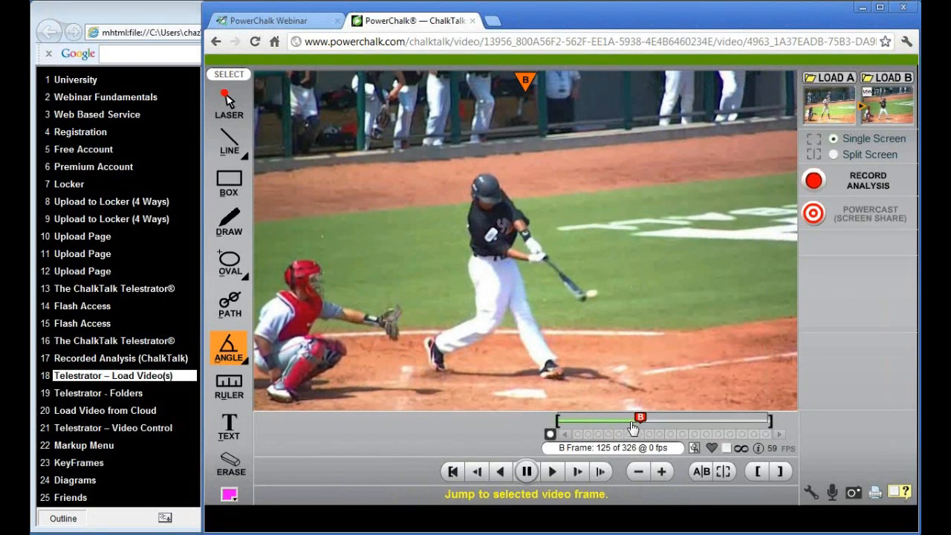
Mark connected leg angles on video B's batter through the rear ankle, rear knee, hip and front foot.
click(229, 348)
drag(440, 347, 485, 328)
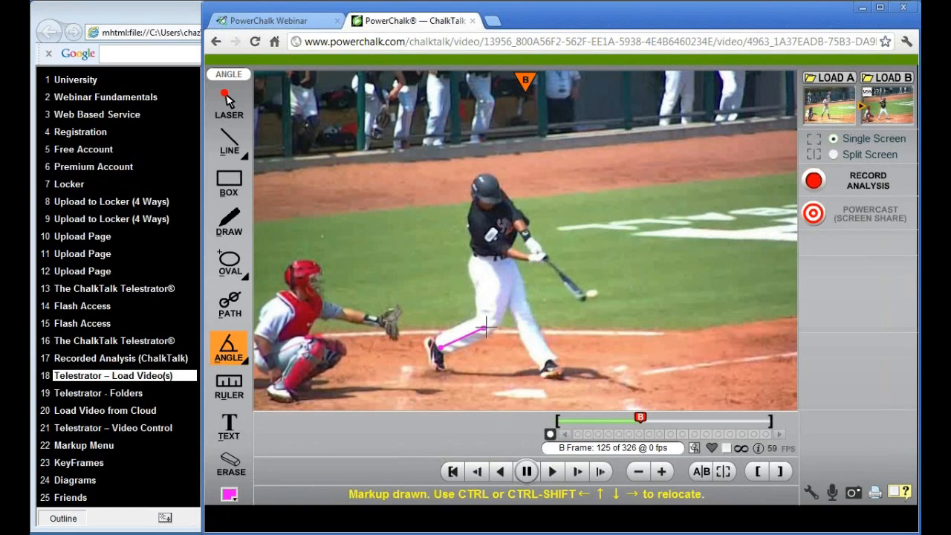
click(497, 259)
click(550, 365)
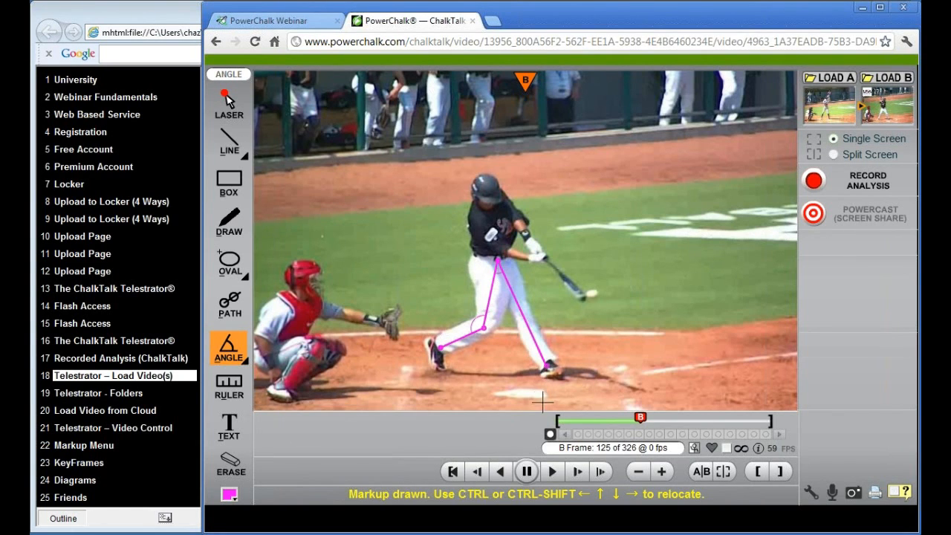
Compare the leg angles marked on video B's batter with those on video A.
click(824, 118)
click(824, 118)
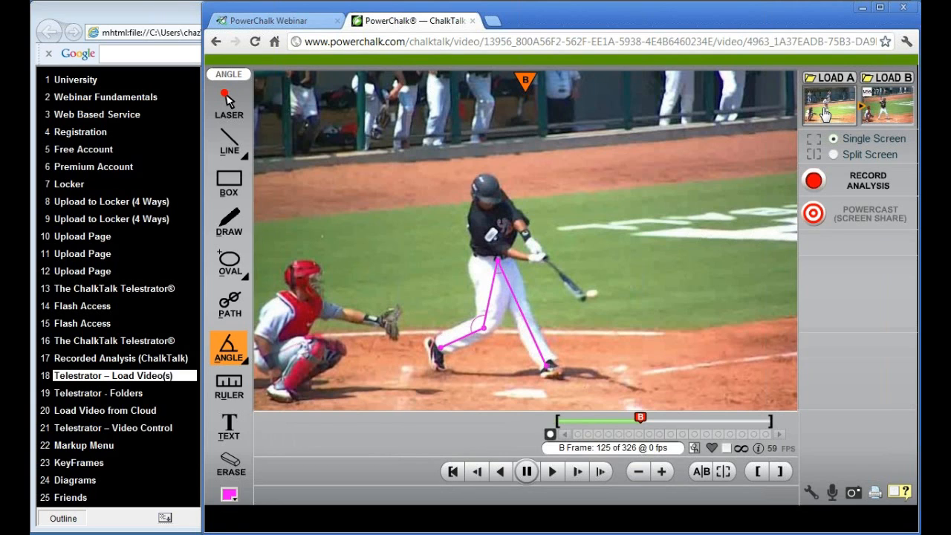
click(238, 360)
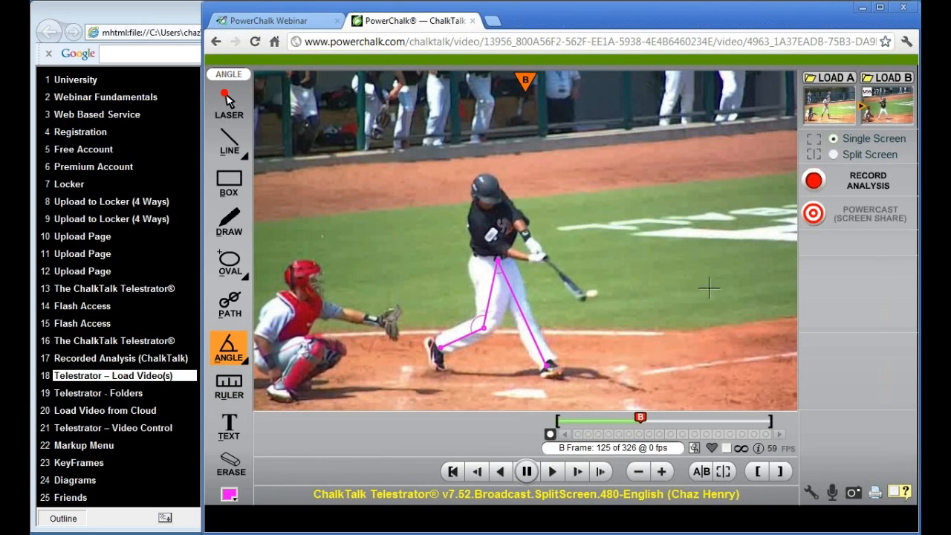
Rewind video B to frame 113 against the leg angles and erase all its markups.
scroll(521, 389, up, 8)
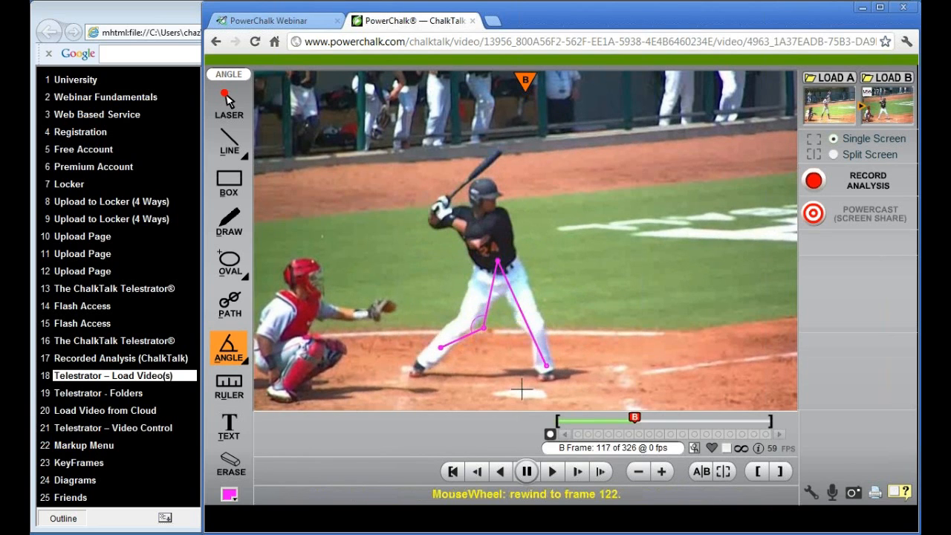
click(230, 462)
click(296, 478)
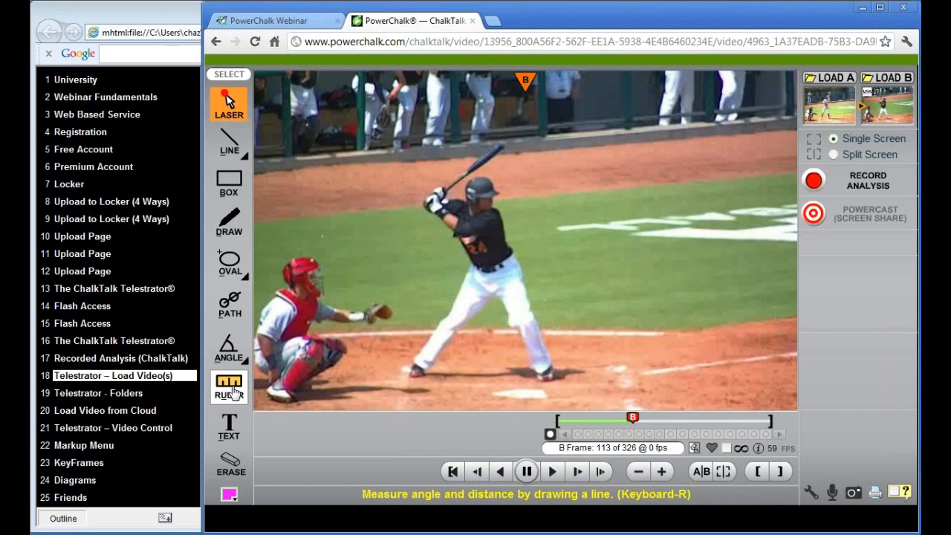
Load the Harvard Westlake pitcher video from My Favorites as video B and bring it into view.
click(888, 78)
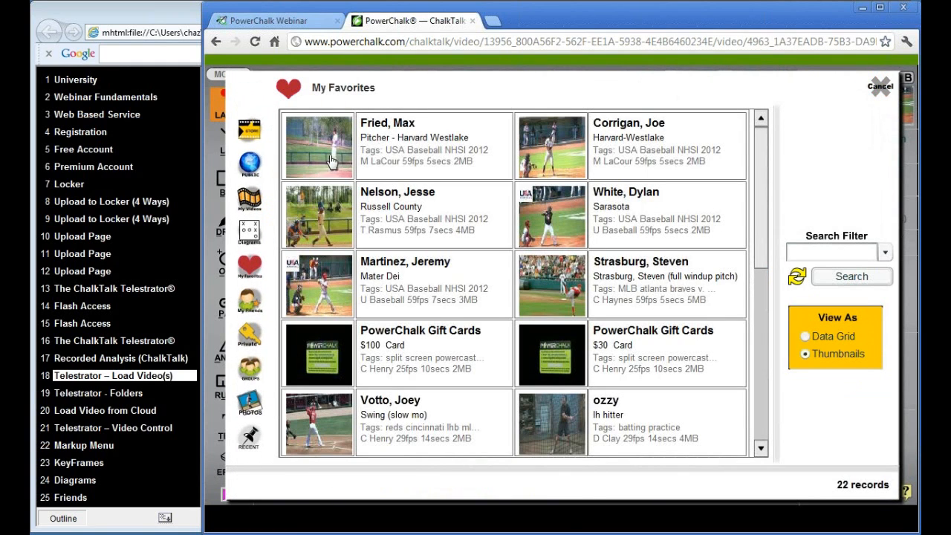
click(330, 160)
click(832, 435)
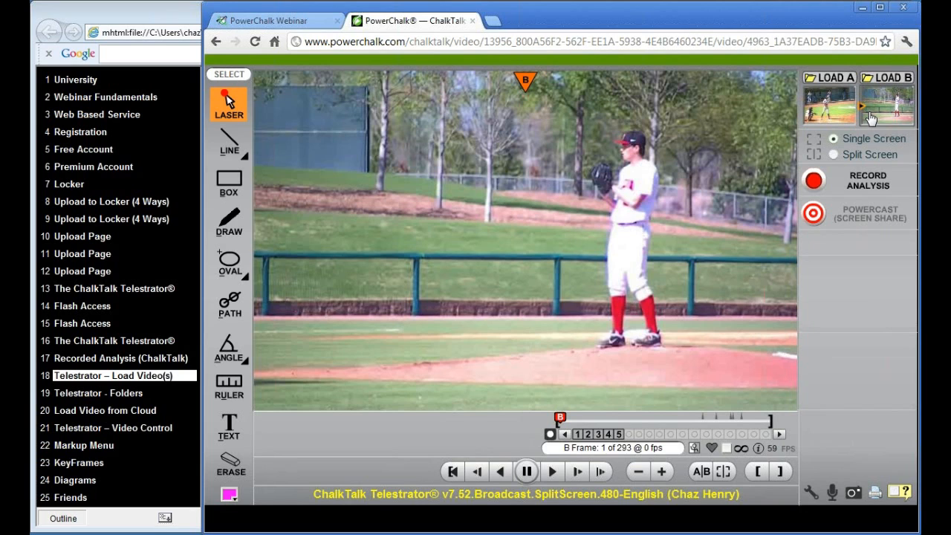
Advance video B to frame 81 and measure the standing pitcher's height from feet to cap with the ruler.
scroll(765, 220, down, 6)
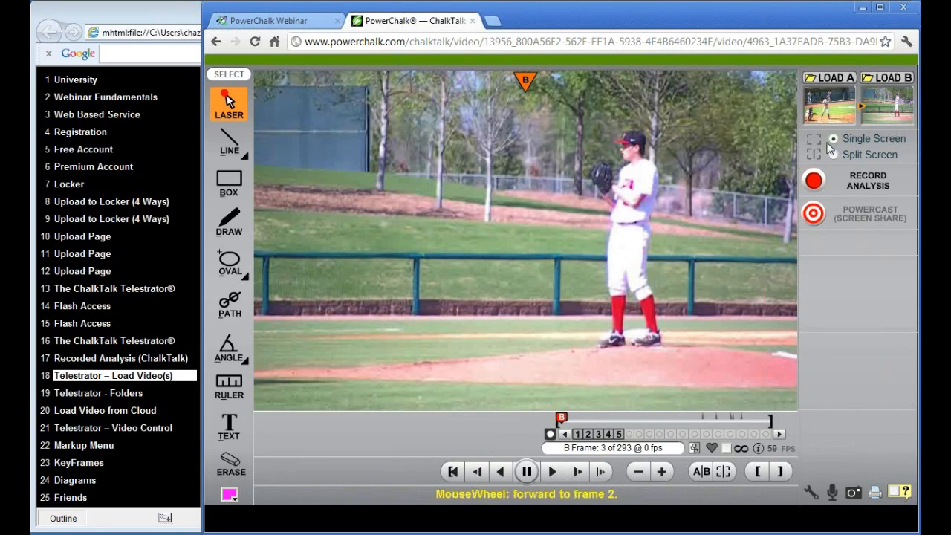
scroll(720, 251, down, 20)
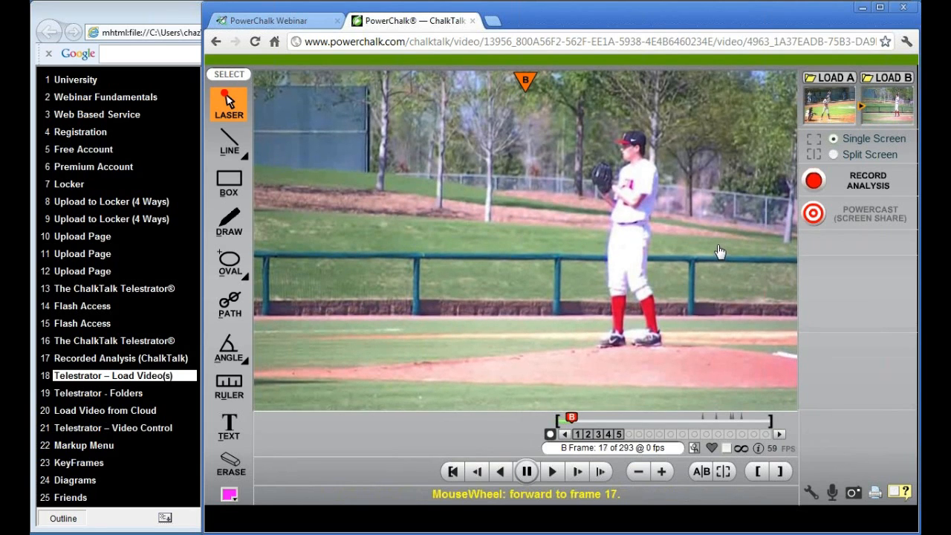
scroll(717, 251, down, 20)
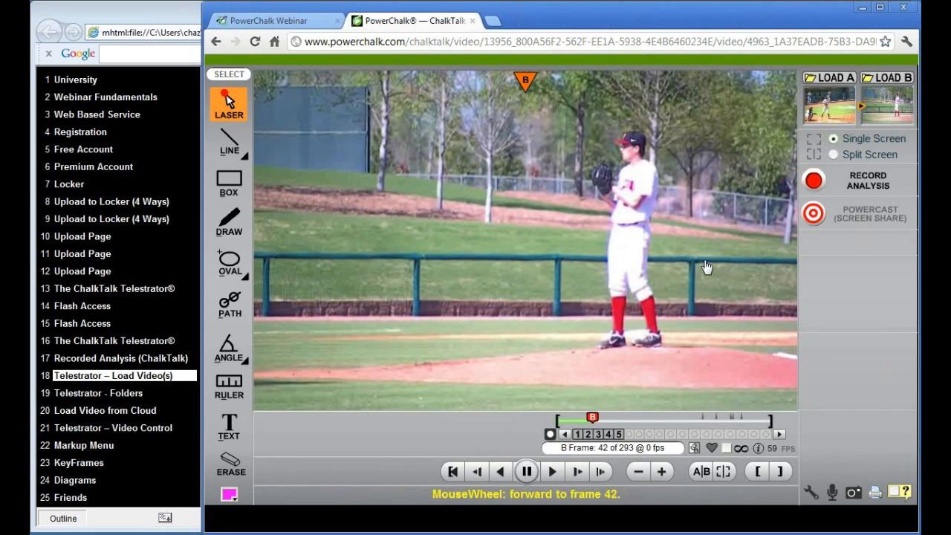
scroll(650, 321, down, 20)
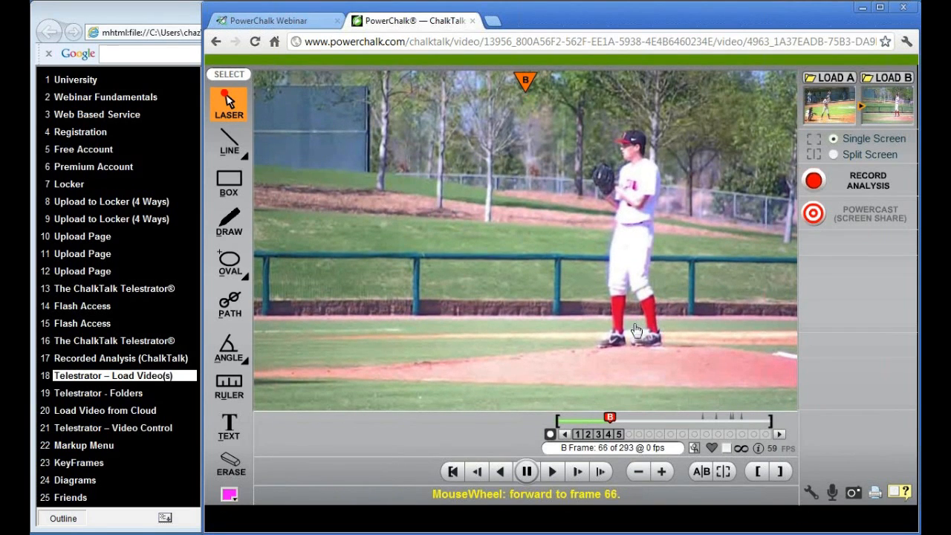
scroll(630, 323, down, 3)
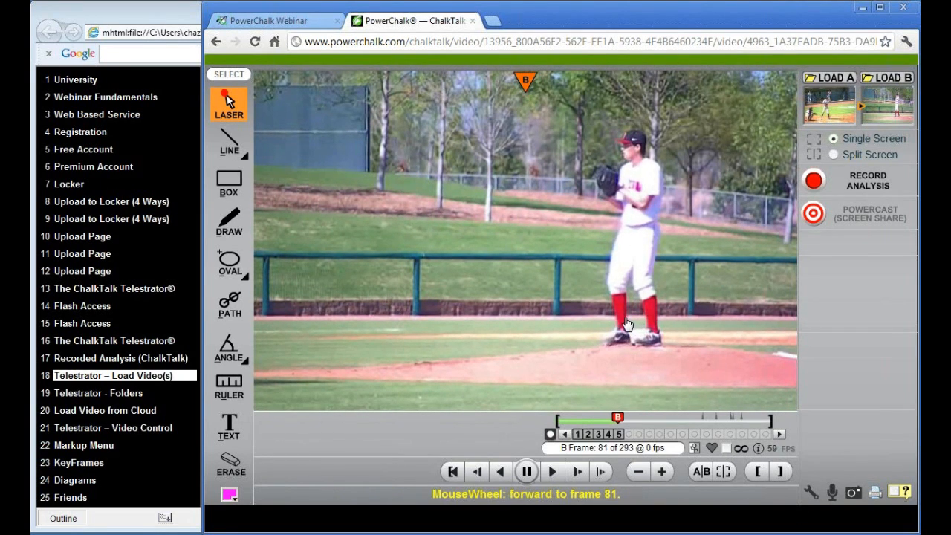
click(228, 380)
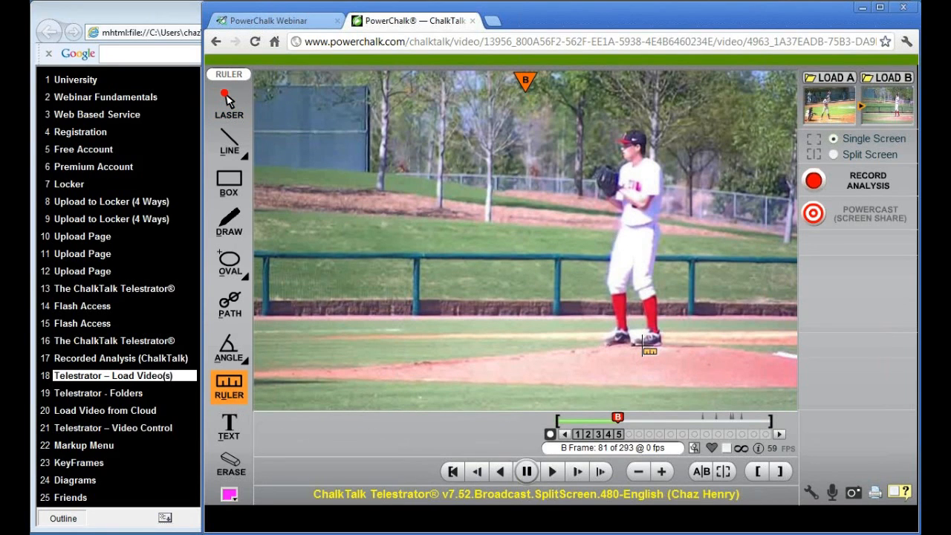
mouse_move(641, 343)
mouse_down()
mouse_move(653, 185)
mouse_move(641, 133)
mouse_up()
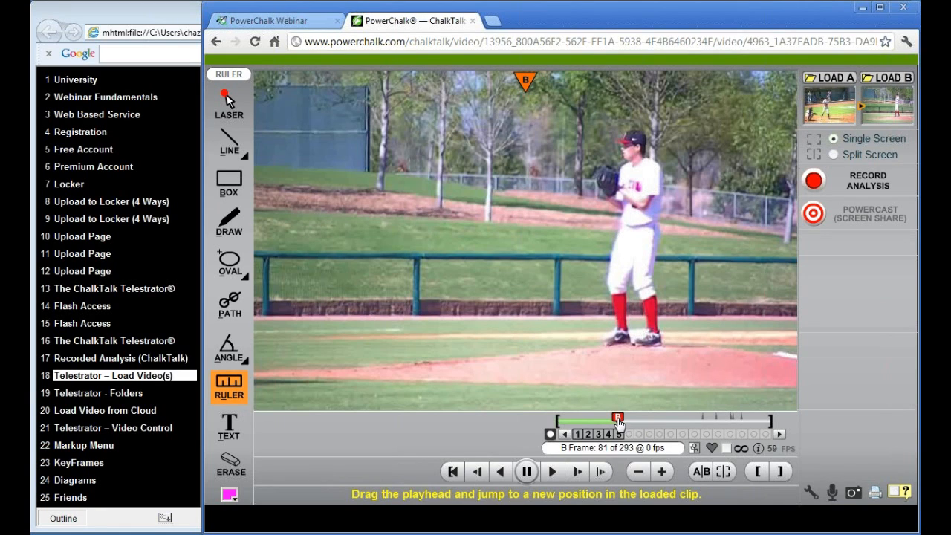
Advance the pitcher to frame 212 and measure the stride from the rear foot to the front foot with the ruler.
drag(619, 423, 711, 420)
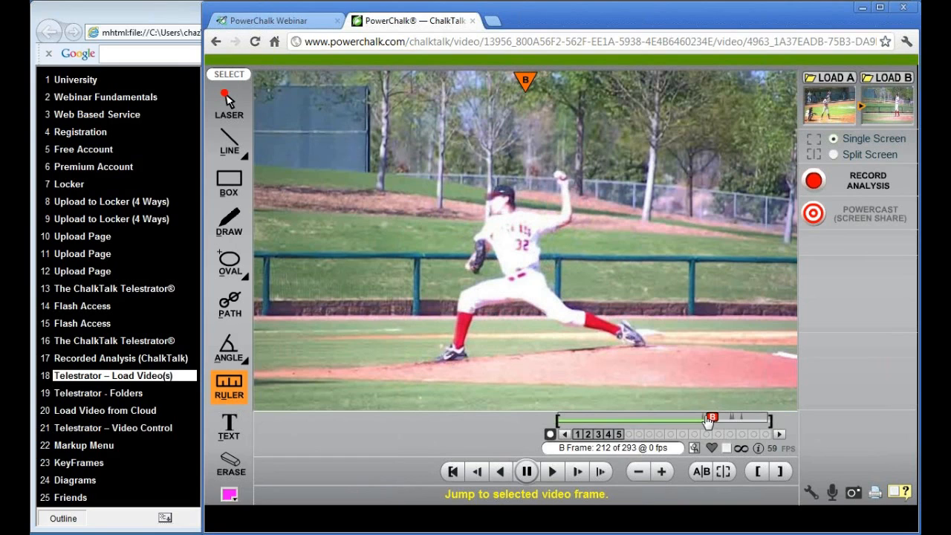
click(229, 386)
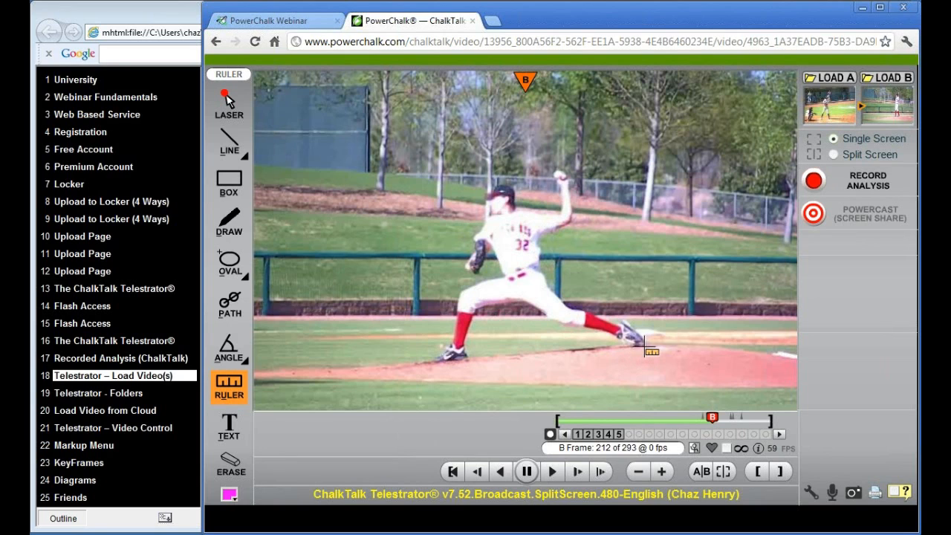
drag(643, 345, 455, 352)
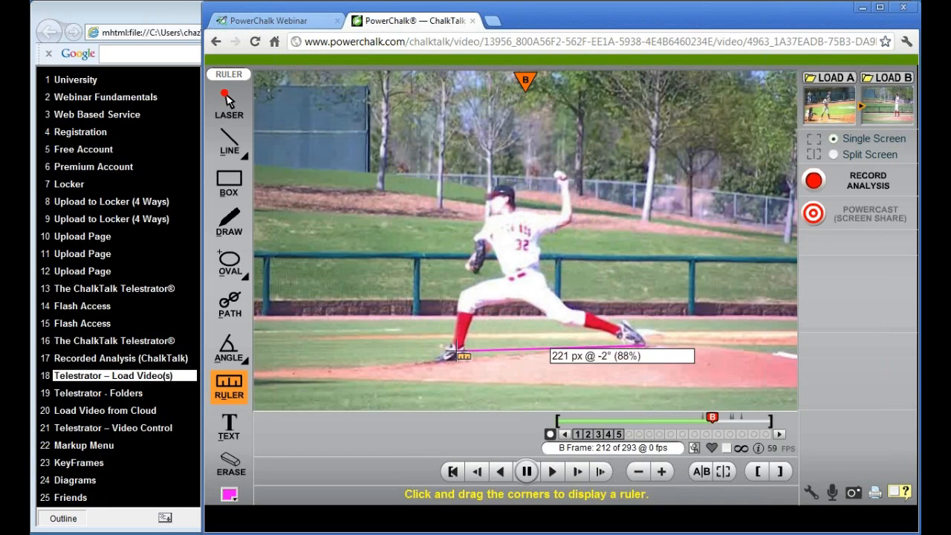
drag(463, 356, 463, 355)
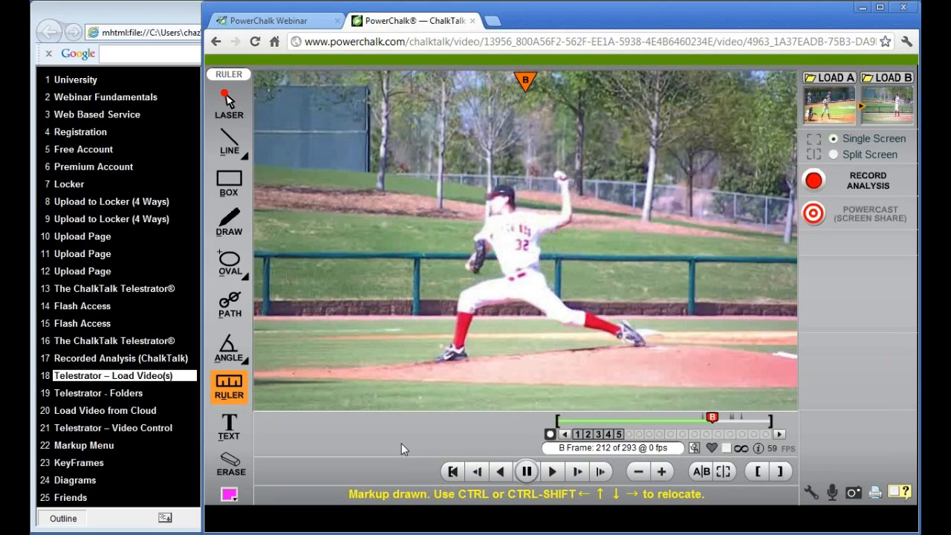
Replace the text overlay's title with "Good" and show it over the pitcher video.
click(230, 431)
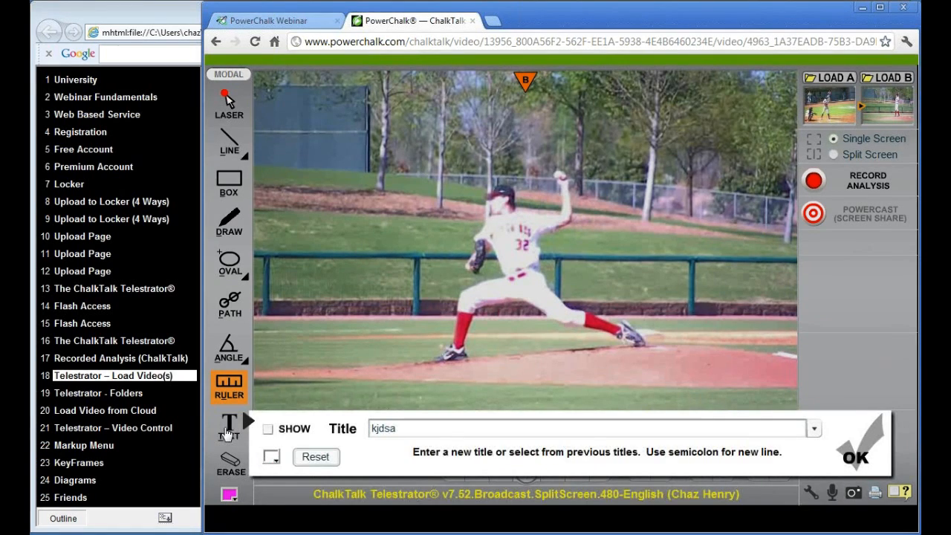
drag(407, 429, 327, 432)
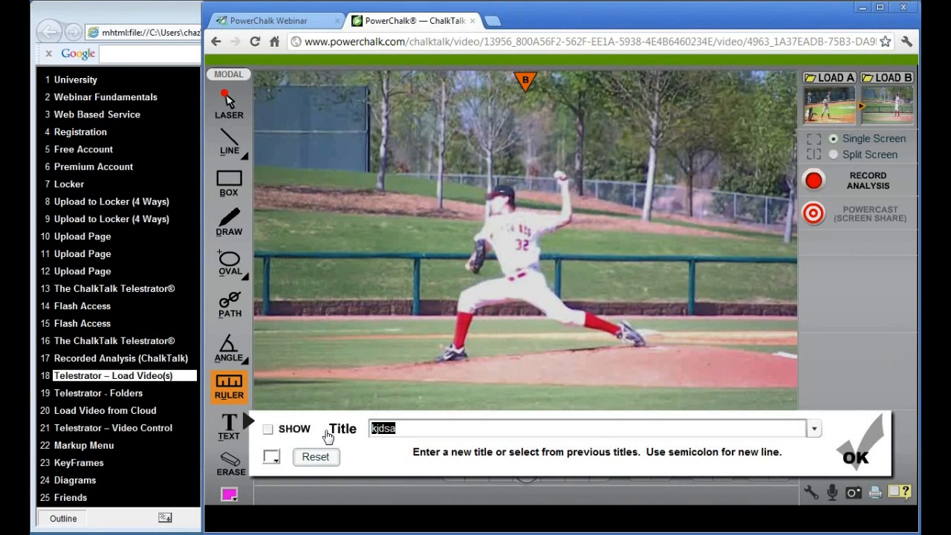
text(Good)
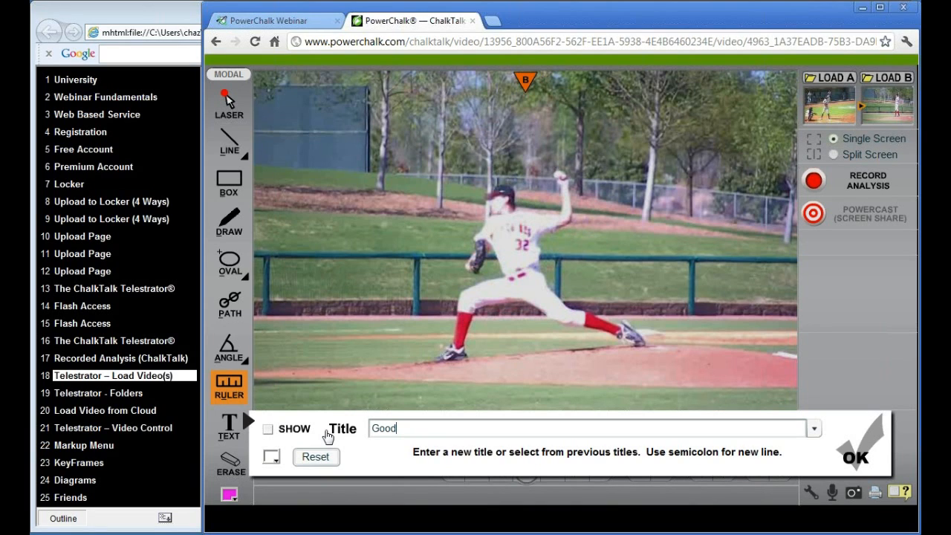
click(268, 431)
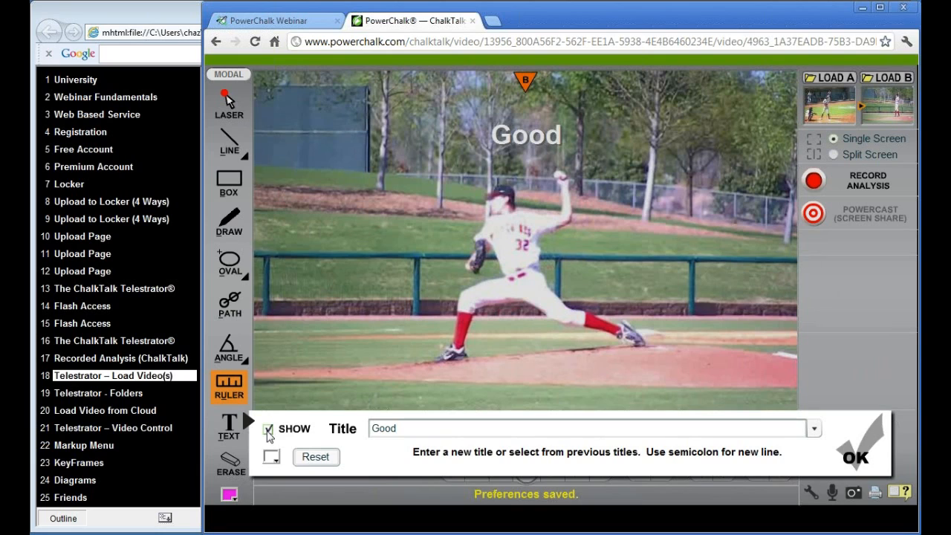
Toggle the "Good" title overlay off and back on over the video to demonstrate its visibility setting.
drag(410, 429, 371, 430)
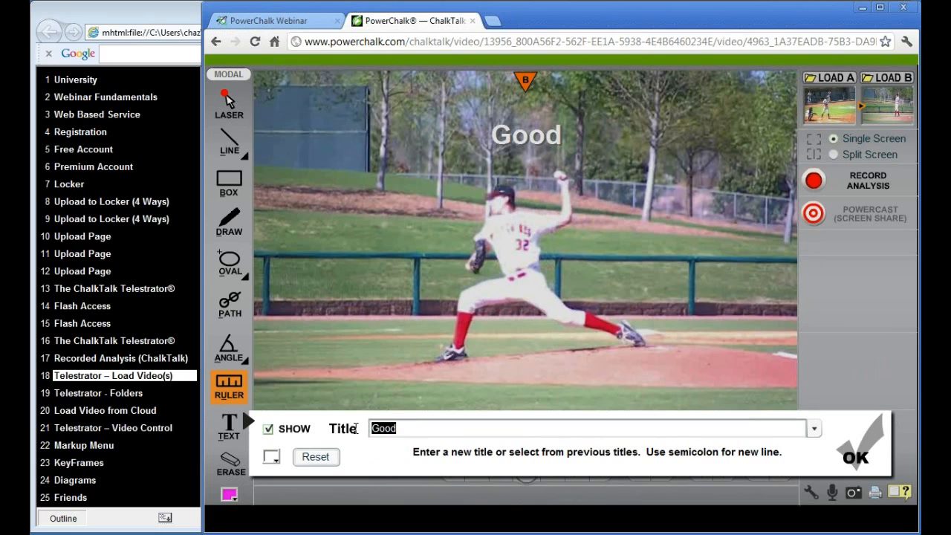
click(269, 430)
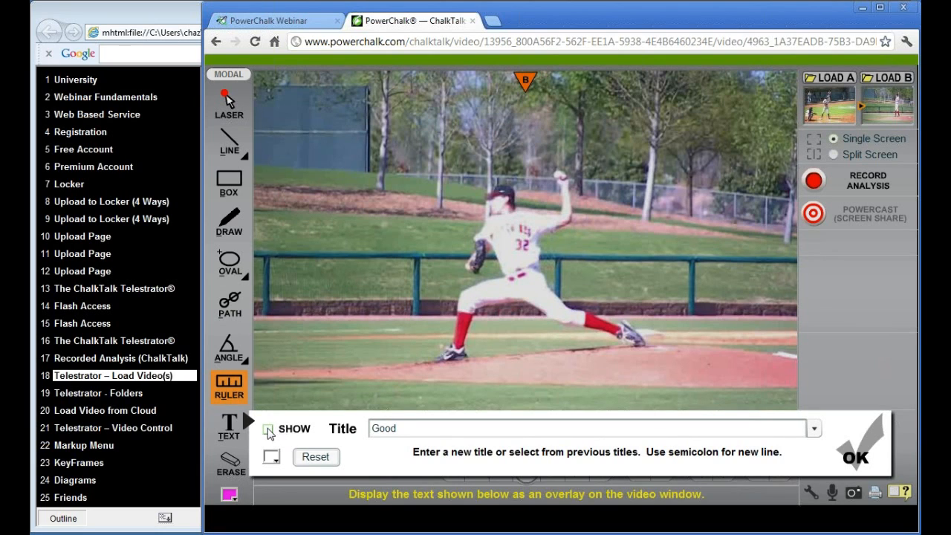
click(268, 431)
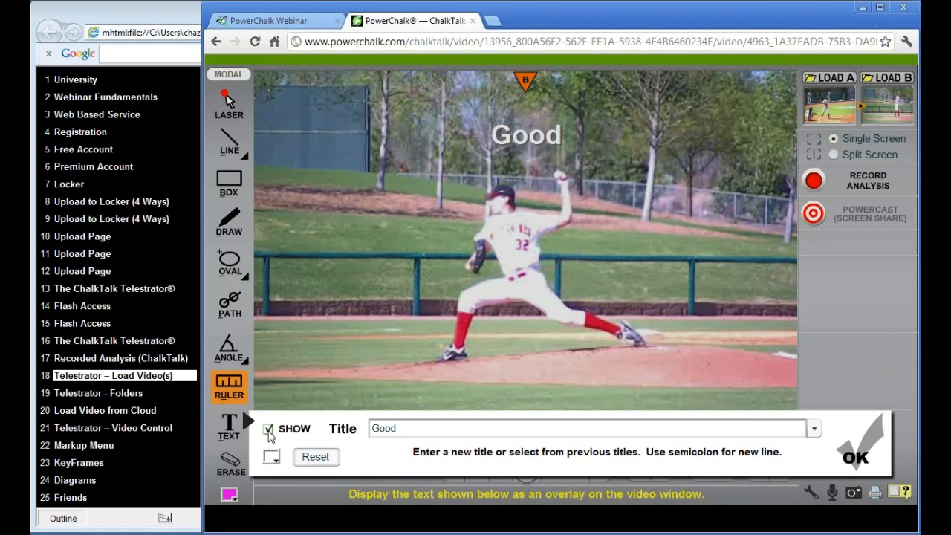
click(269, 431)
click(269, 431)
Replace the overlay title with the numbered teaching point "1. over the knee".
drag(430, 428, 344, 433)
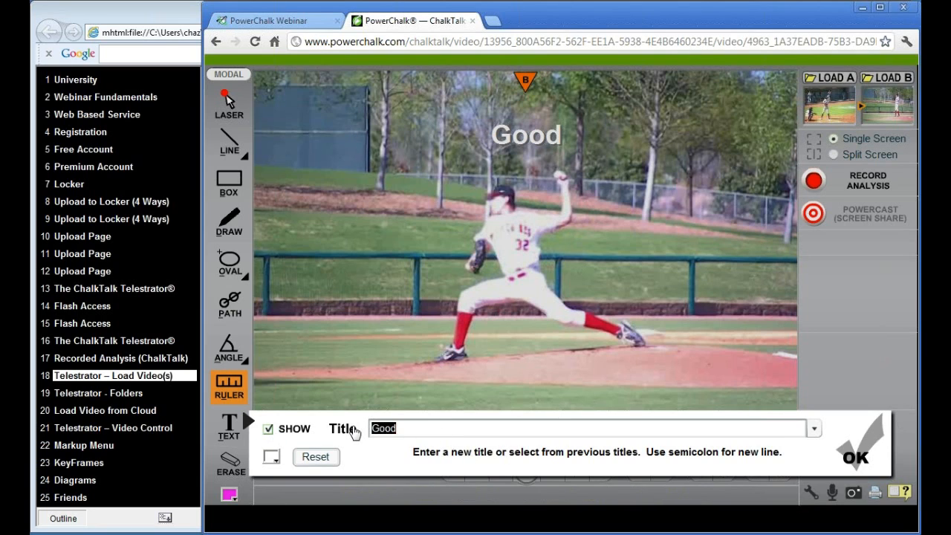
text(1.)
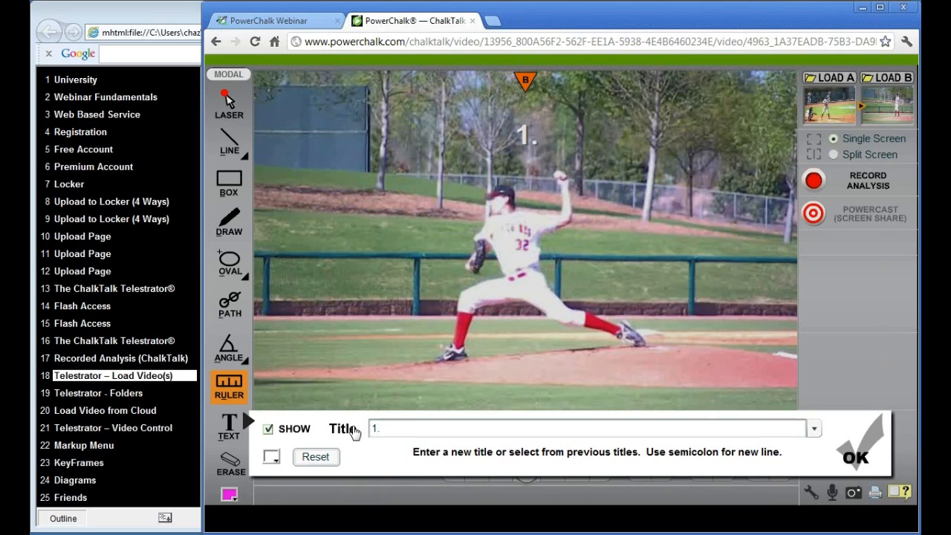
text( over the knee)
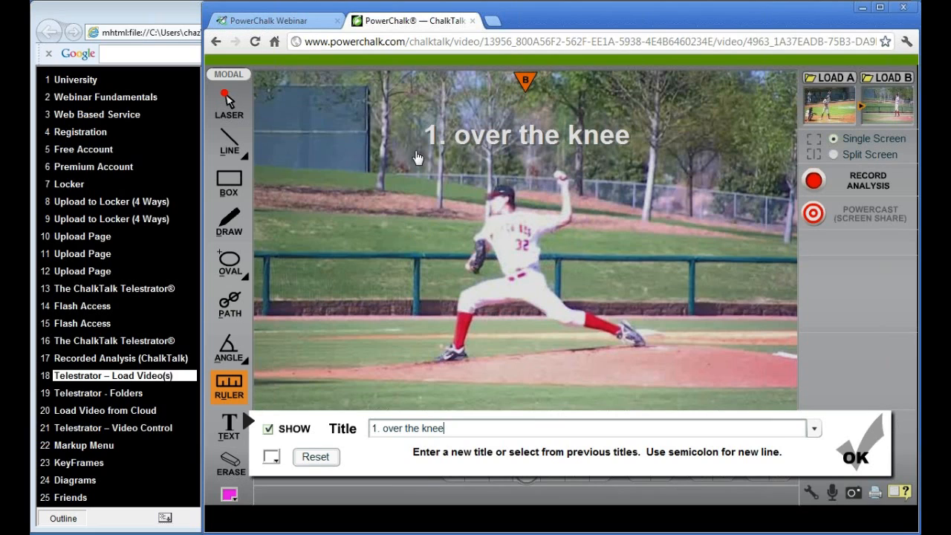
Change the overlay title to "Cut 4 - runner on second".
drag(451, 428, 346, 432)
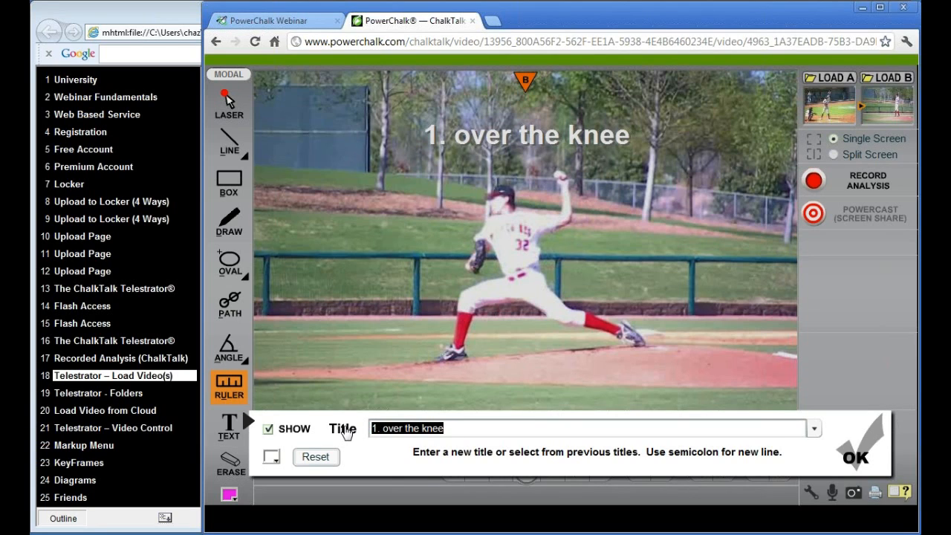
text(Cut)
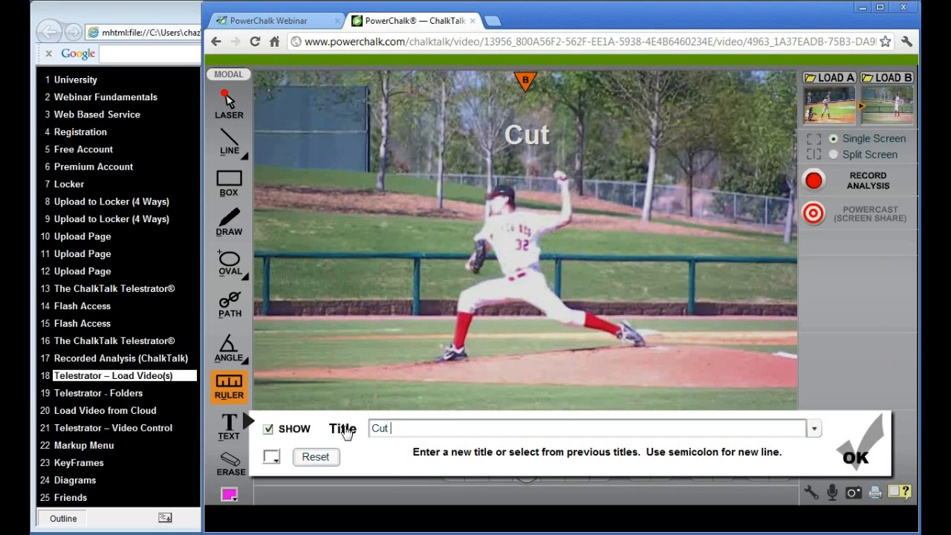
text( 4 -)
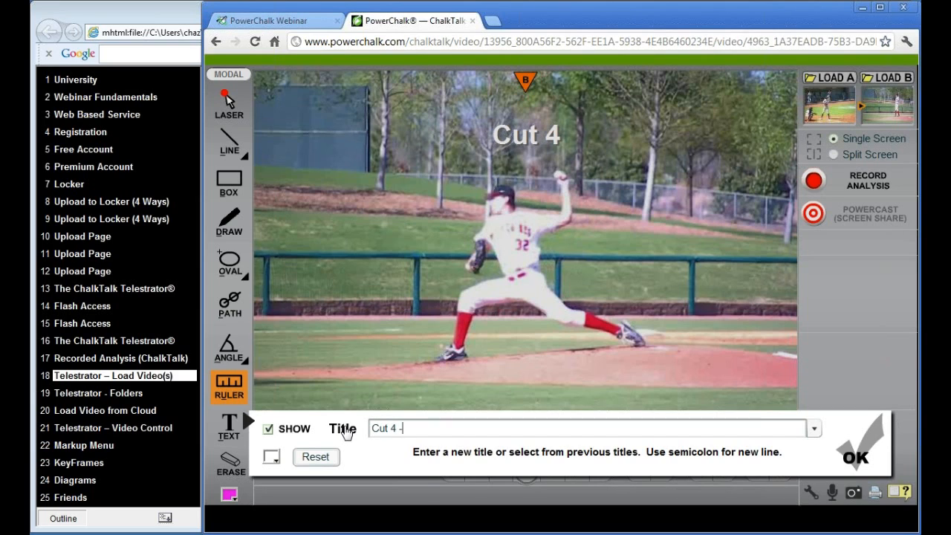
text( runner on second)
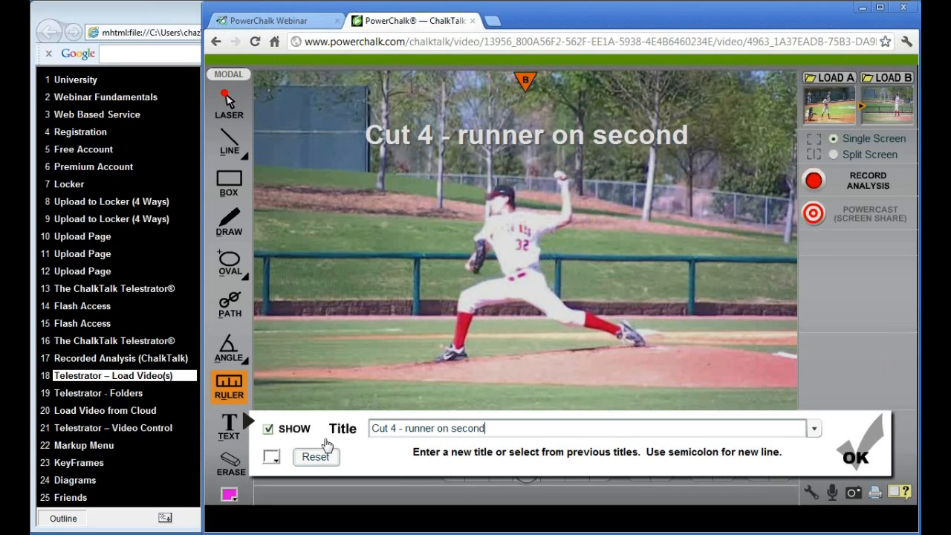
Try the overlay title in blue, and set its colour to red.
click(274, 458)
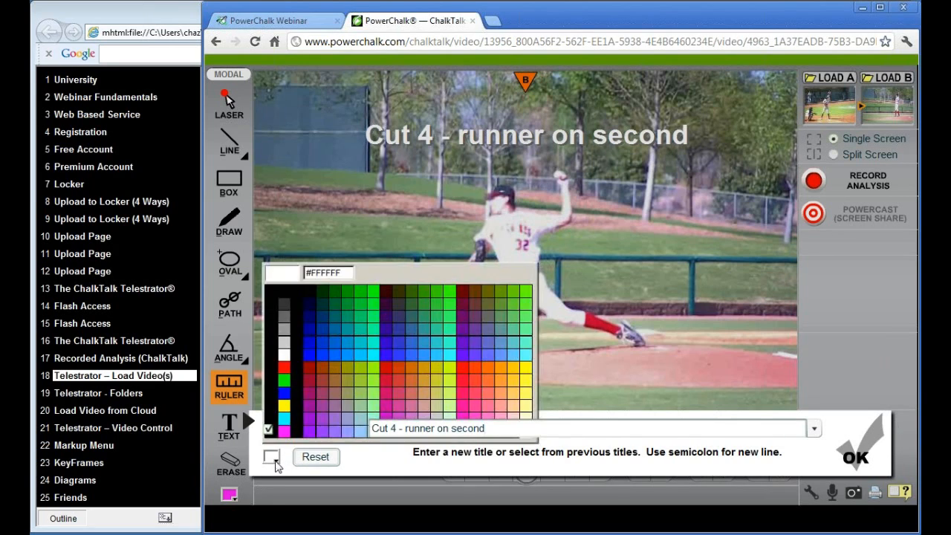
click(287, 394)
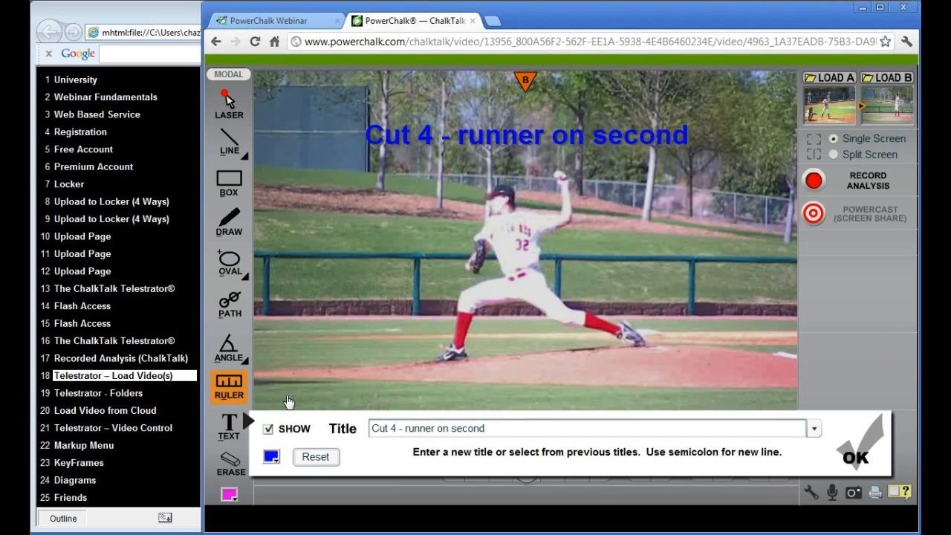
click(274, 458)
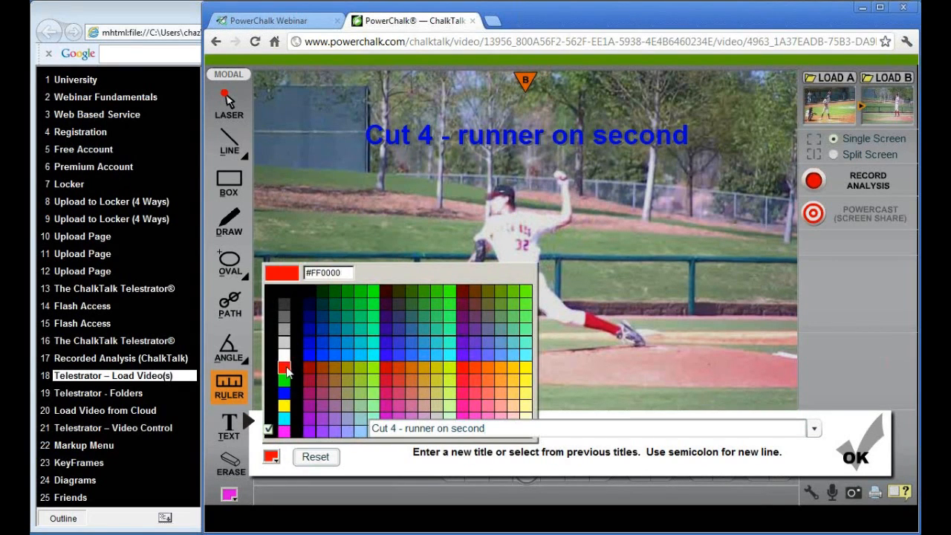
click(284, 367)
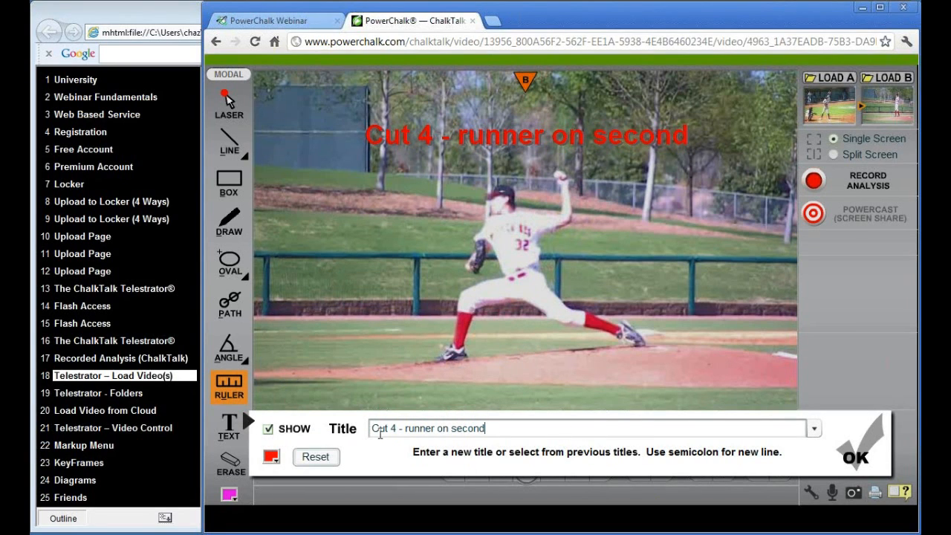
Hide the title overlay from the video and accept the text settings.
click(268, 430)
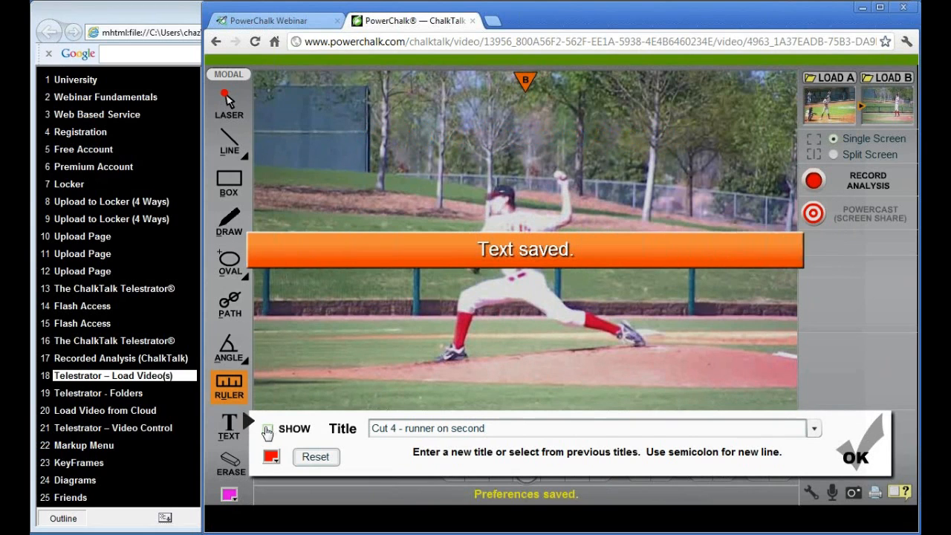
click(852, 459)
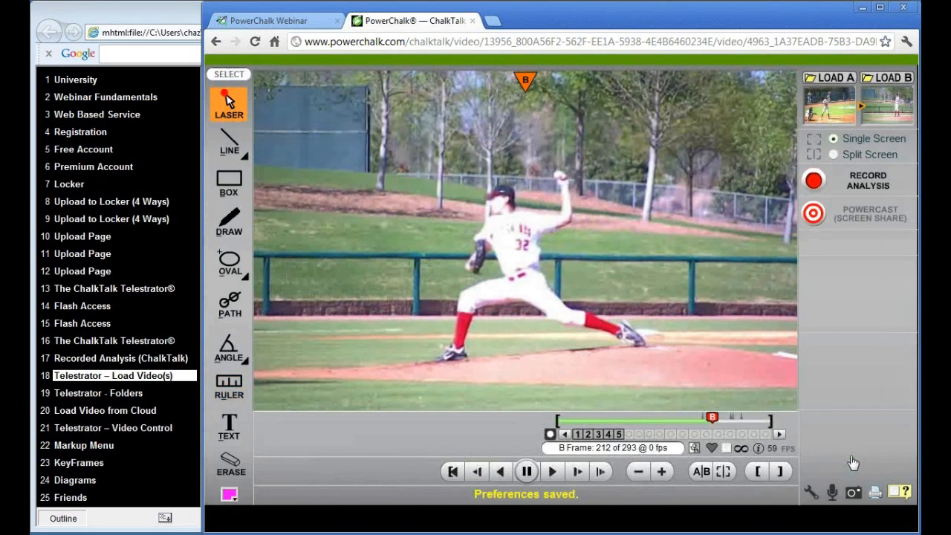